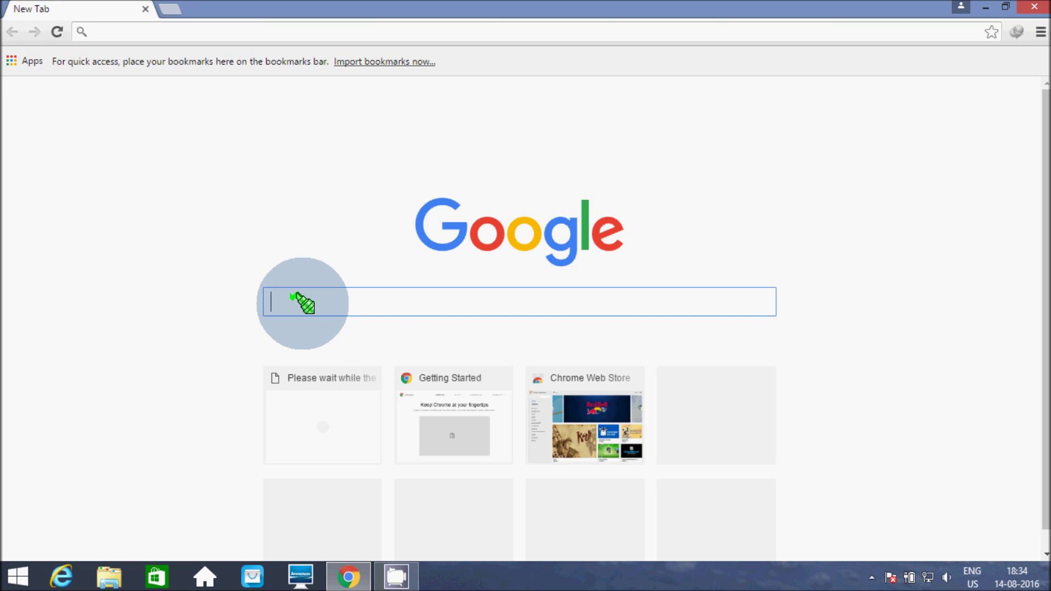
Search the web for "sql server data tools" and open the MSDN result "Download SQL Server Data Tools (SSDT)".
type("s")
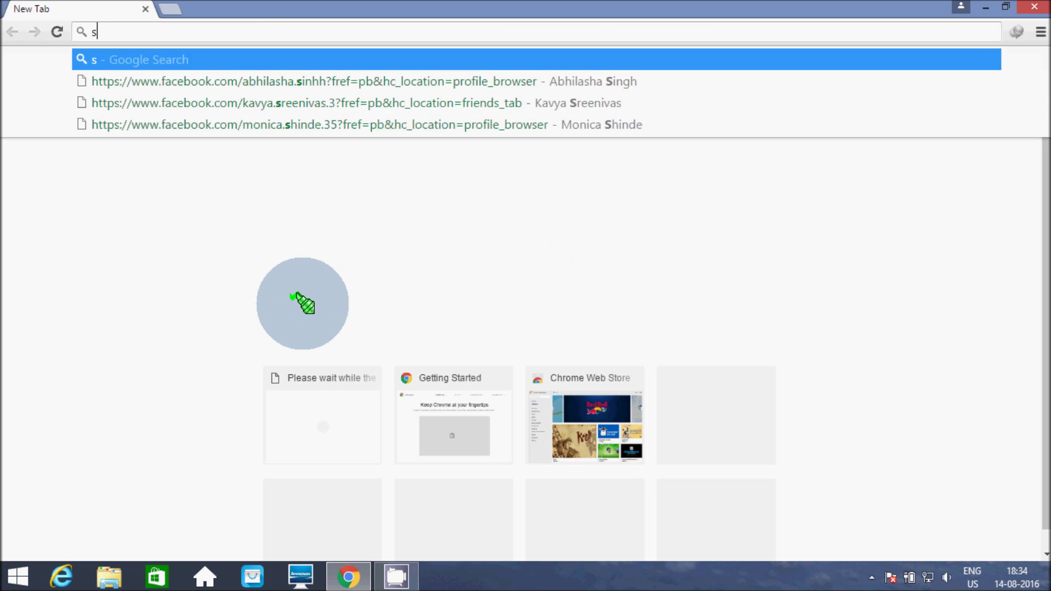
type("ql s")
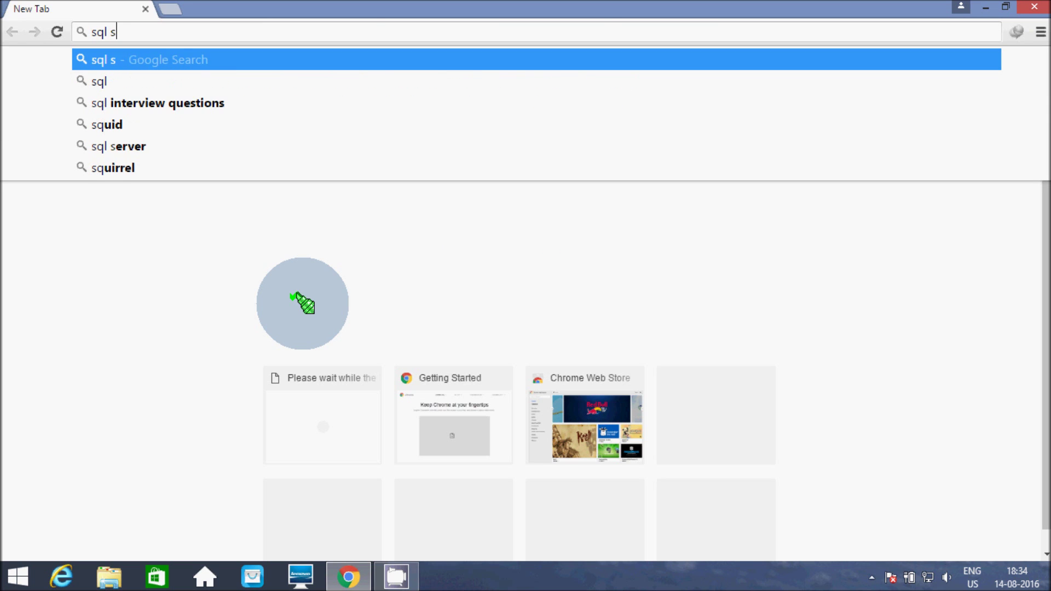
type("erver data")
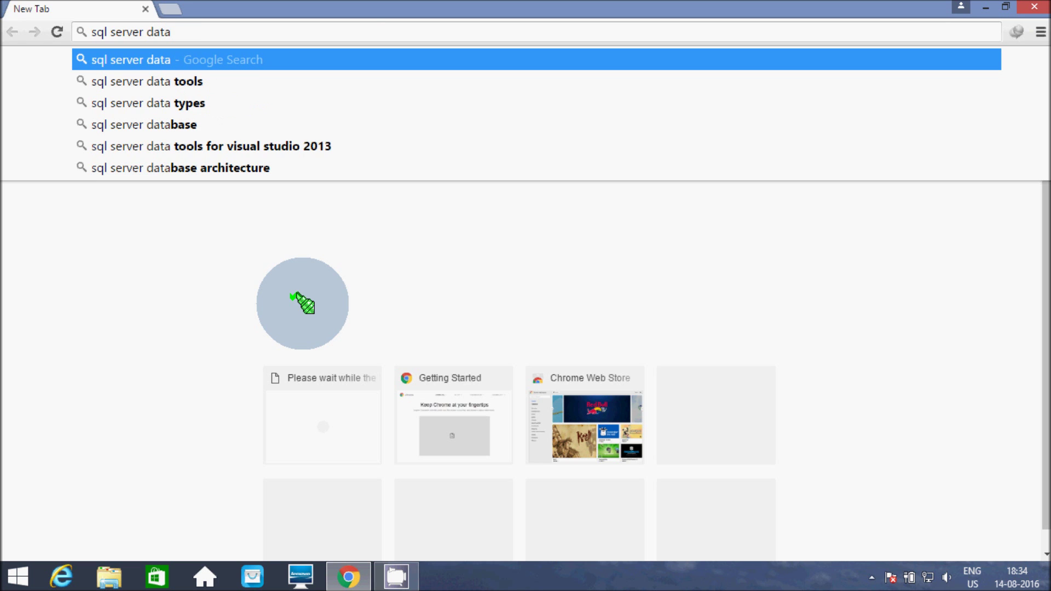
key("Down")
key("Return")
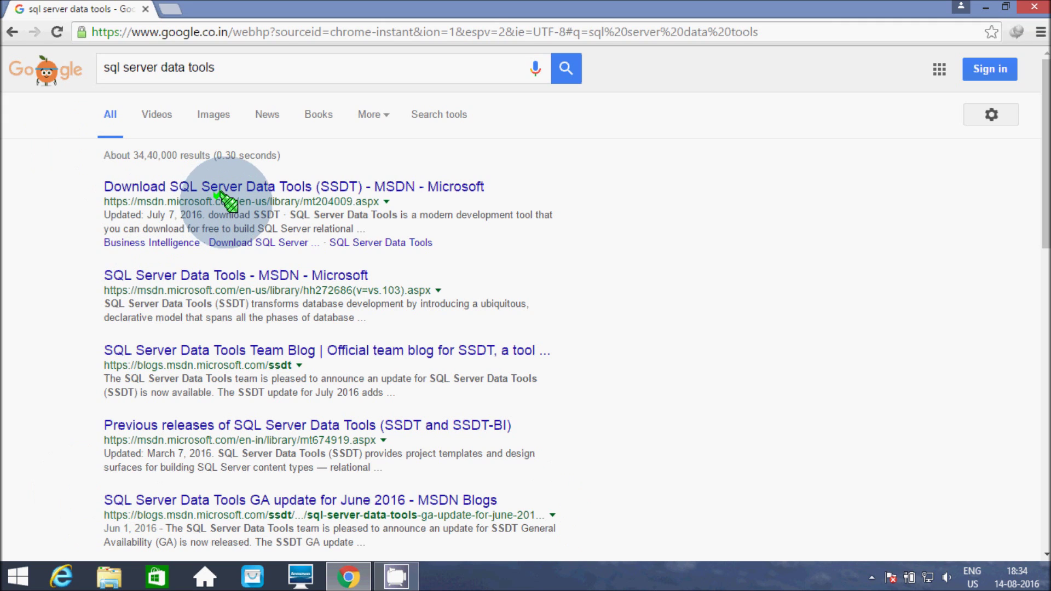
left_click(190, 184)
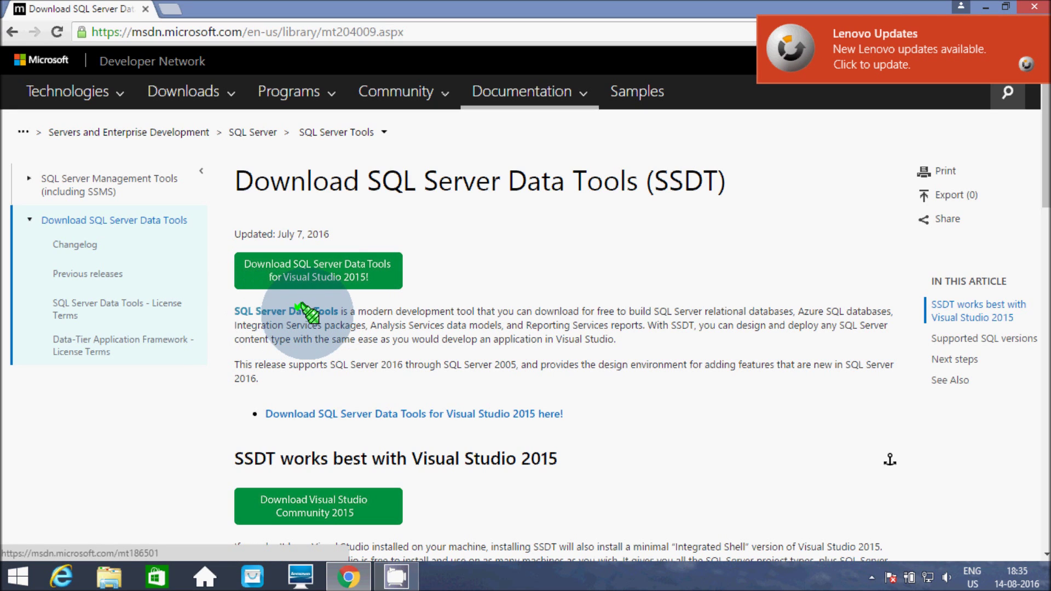
Review the SSDT overview and open the download page for SQL Server Data Tools for Visual Studio 2015.
left_click_drag(234, 277, 345, 366)
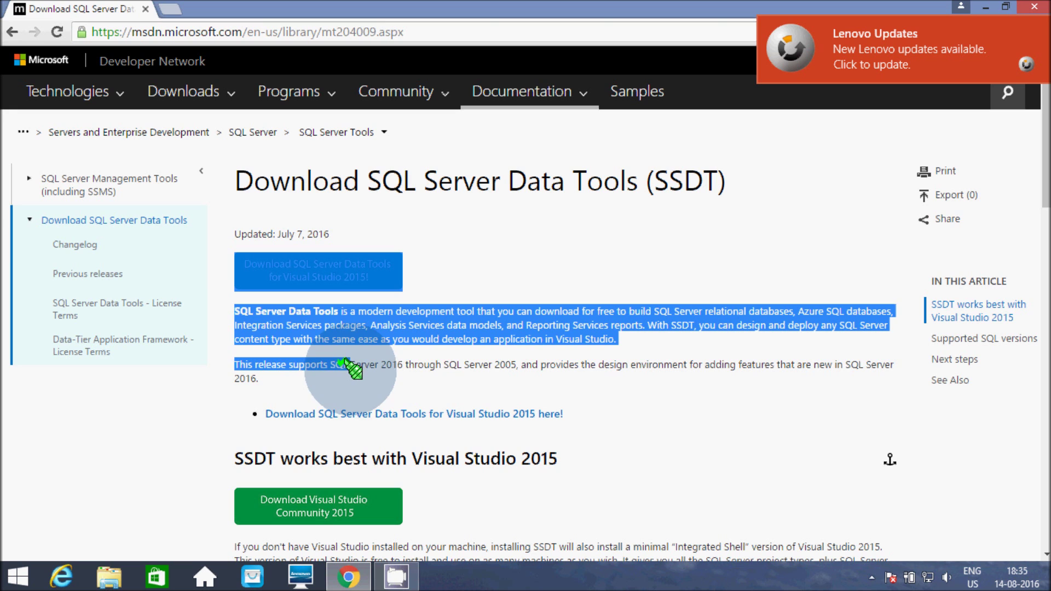
left_click(459, 324)
left_click_drag(1046, 170, 1044, 227)
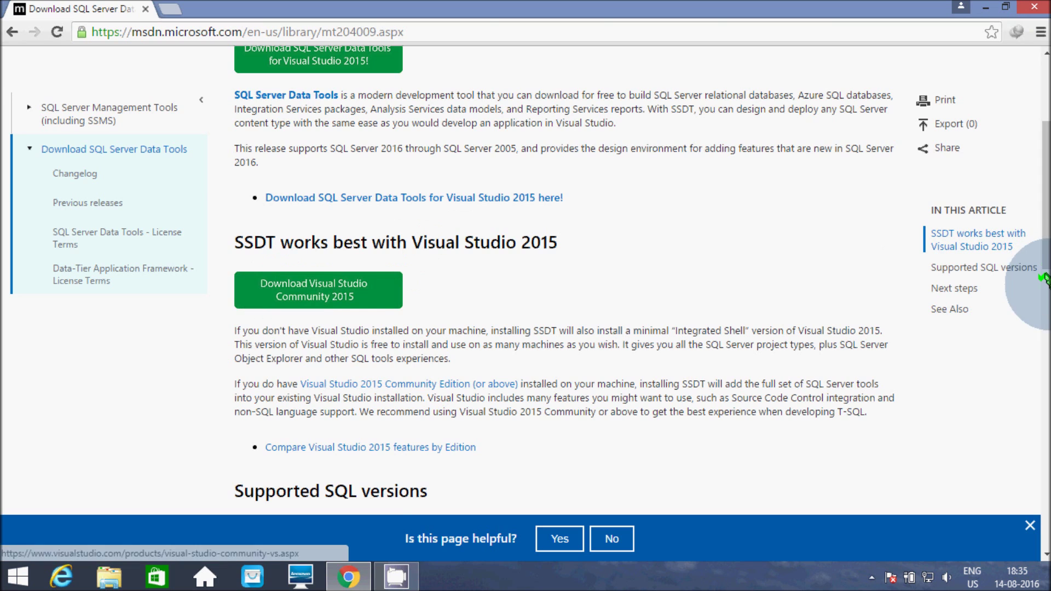
left_click_drag(1044, 286, 1045, 143)
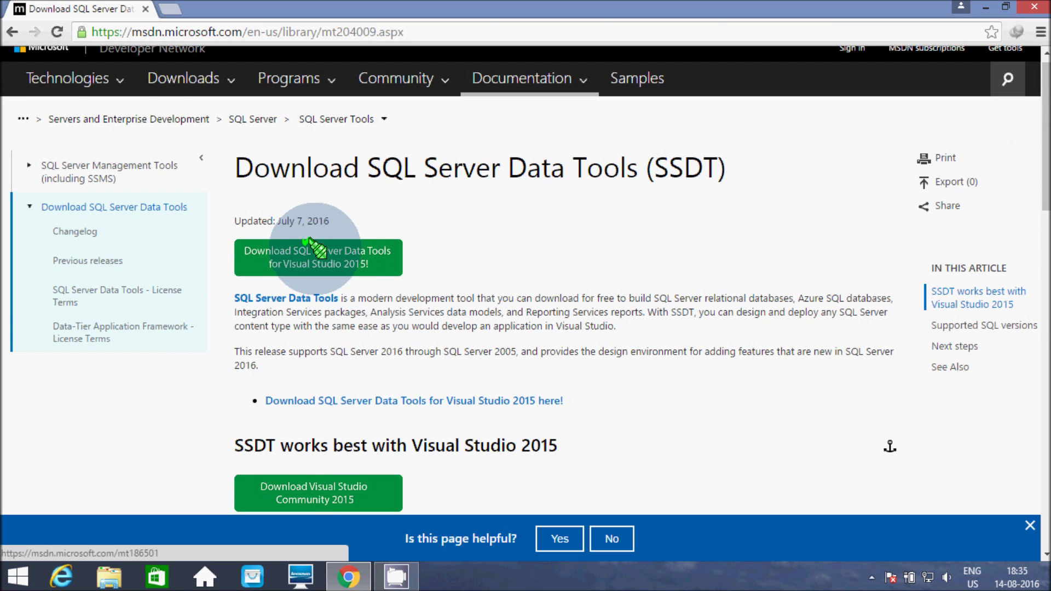
left_click(313, 254)
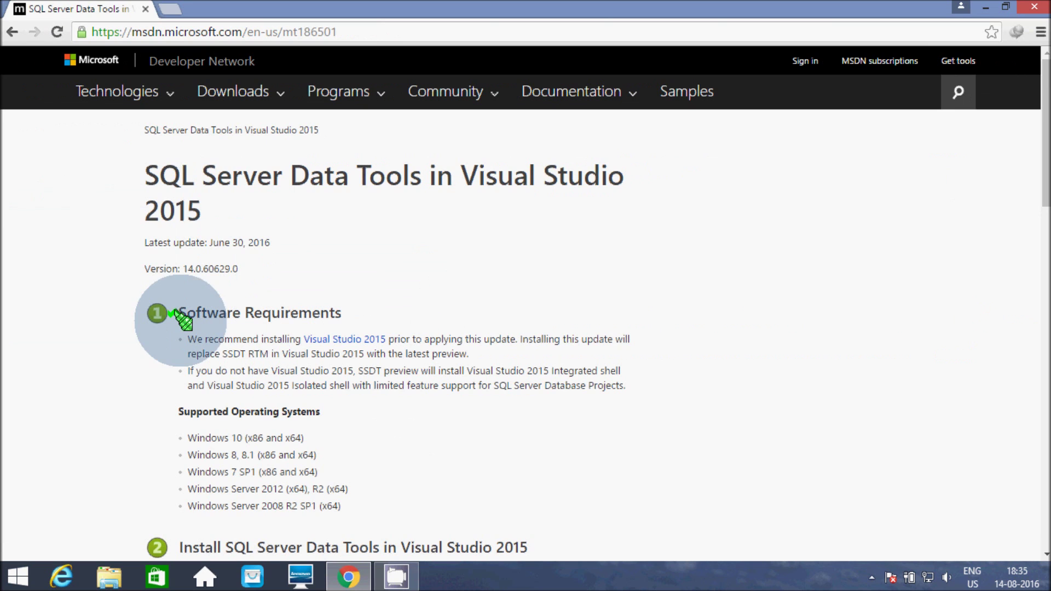
Examine the software requirements, supported operating systems, installation notes and optional administrative install point instructions for SSDT in Visual Studio 2015.
left_click_drag(176, 305, 394, 312)
left_click(382, 317)
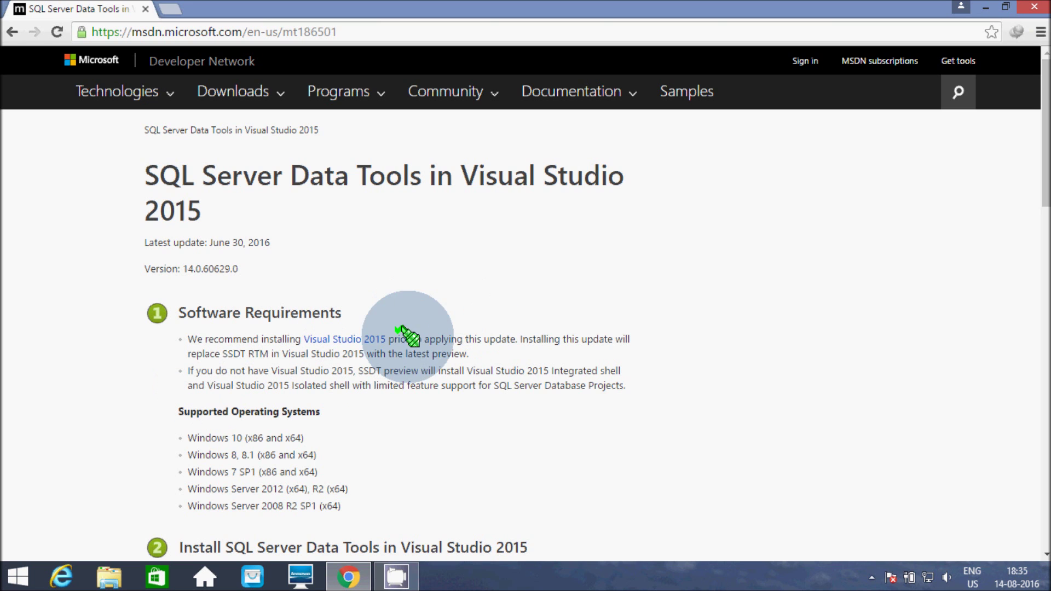
scroll(1043, 181, "down", 3)
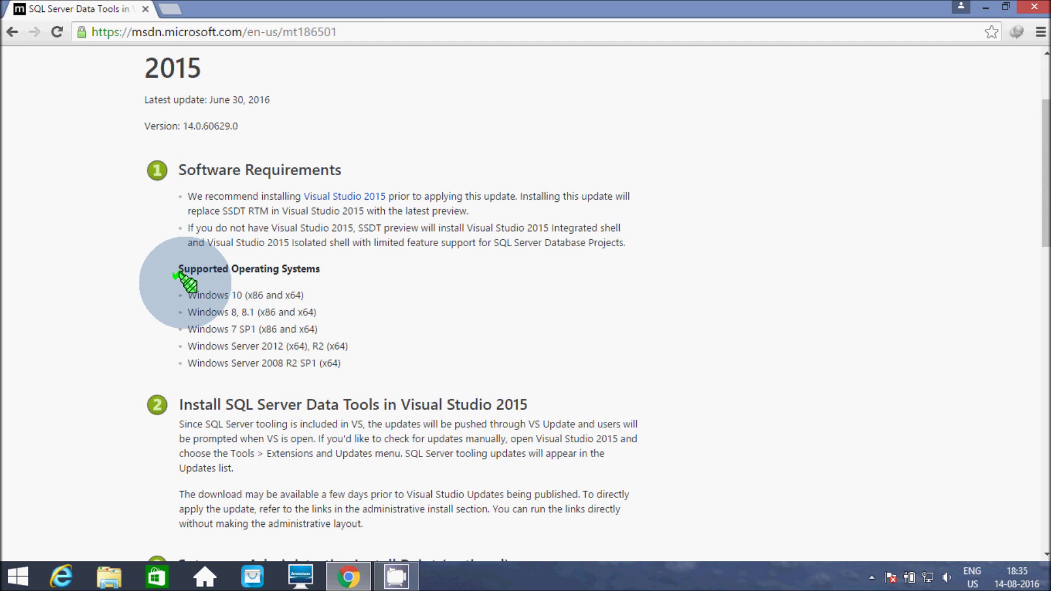
left_click_drag(186, 295, 343, 364)
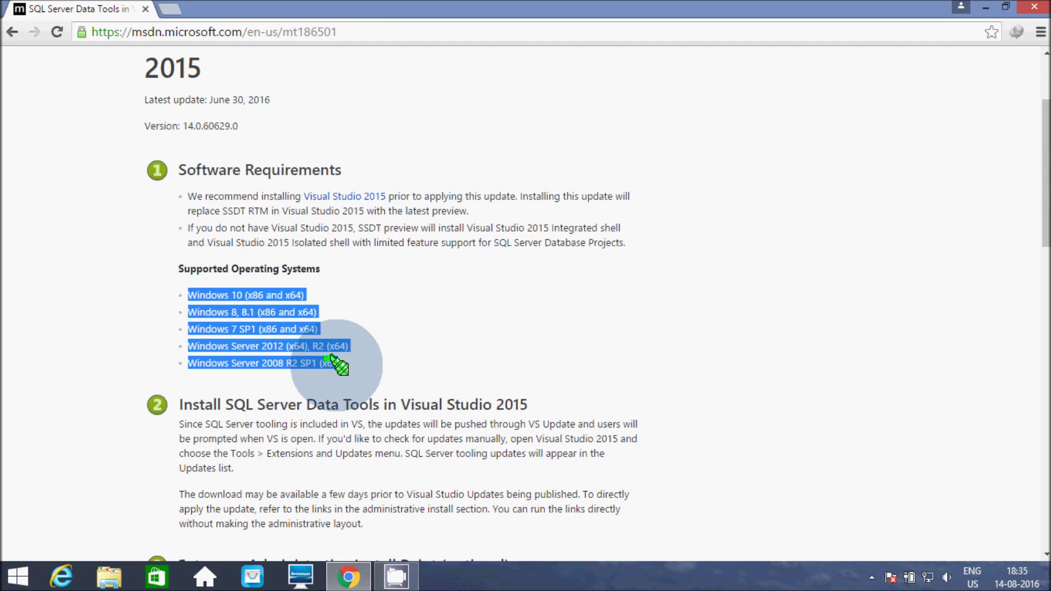
left_click(233, 285)
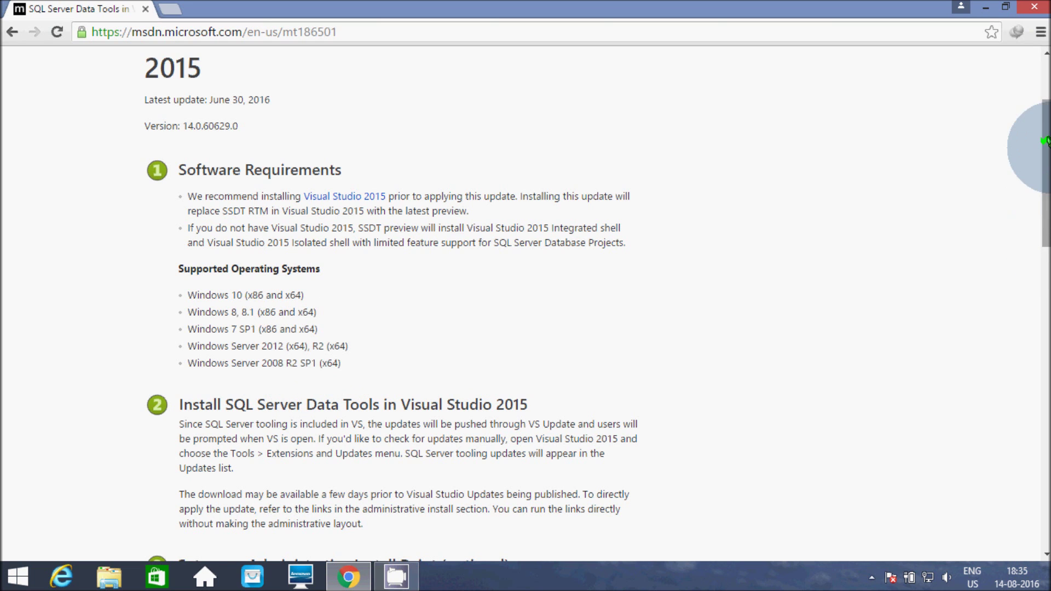
scroll(1043, 187, "down", 3)
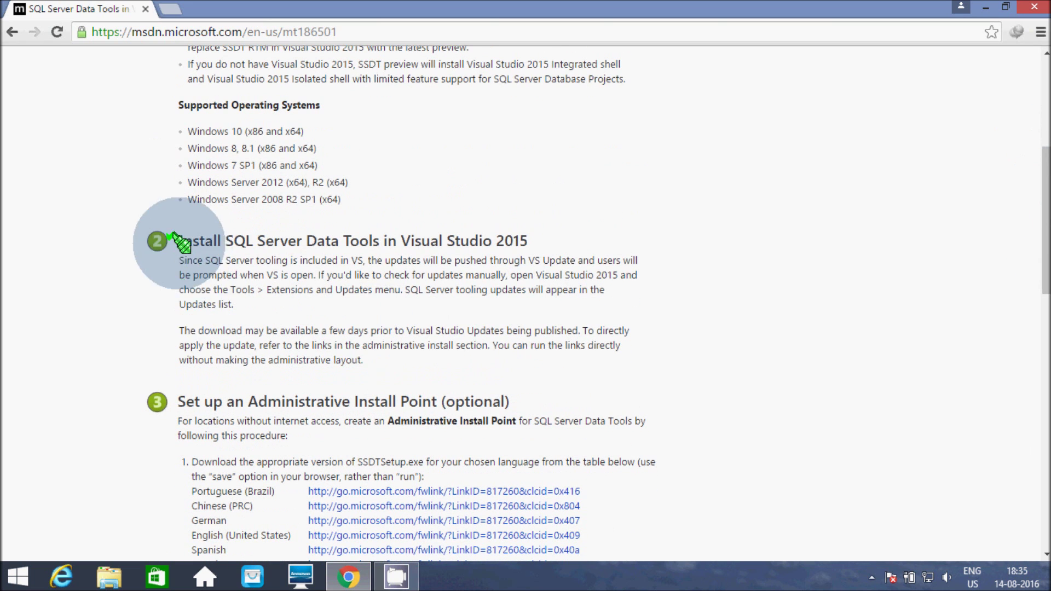
left_click_drag(164, 241, 340, 355)
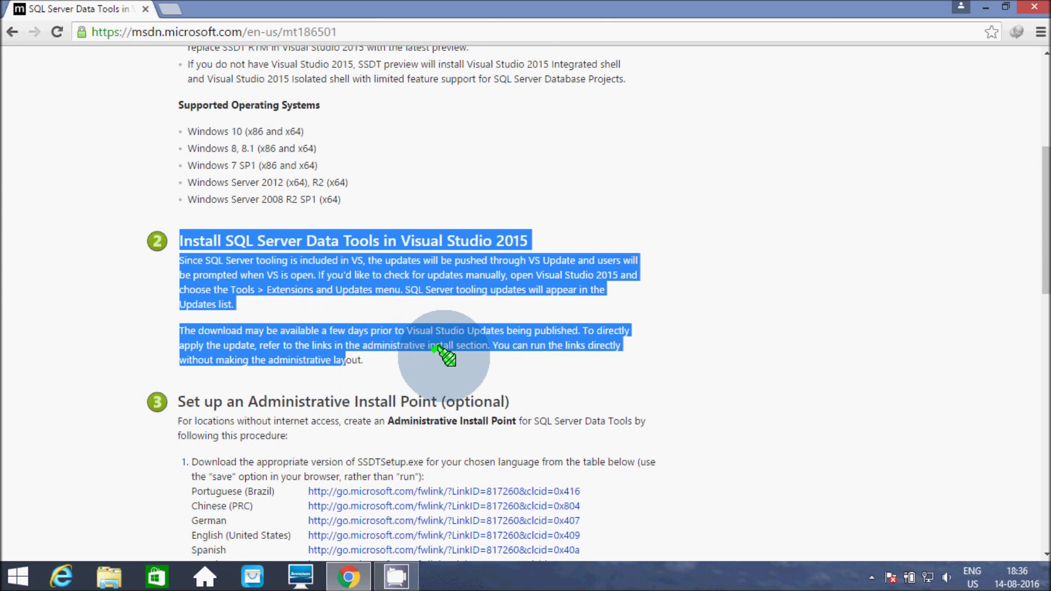
left_click(441, 307)
left_click_drag(1042, 203, 1042, 277)
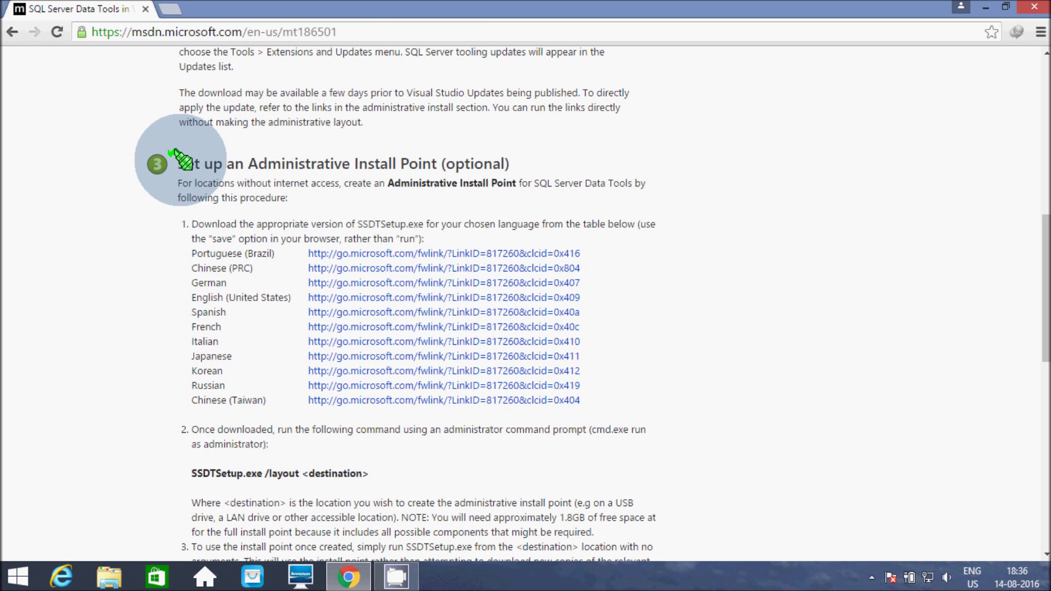
left_click_drag(175, 163, 276, 433)
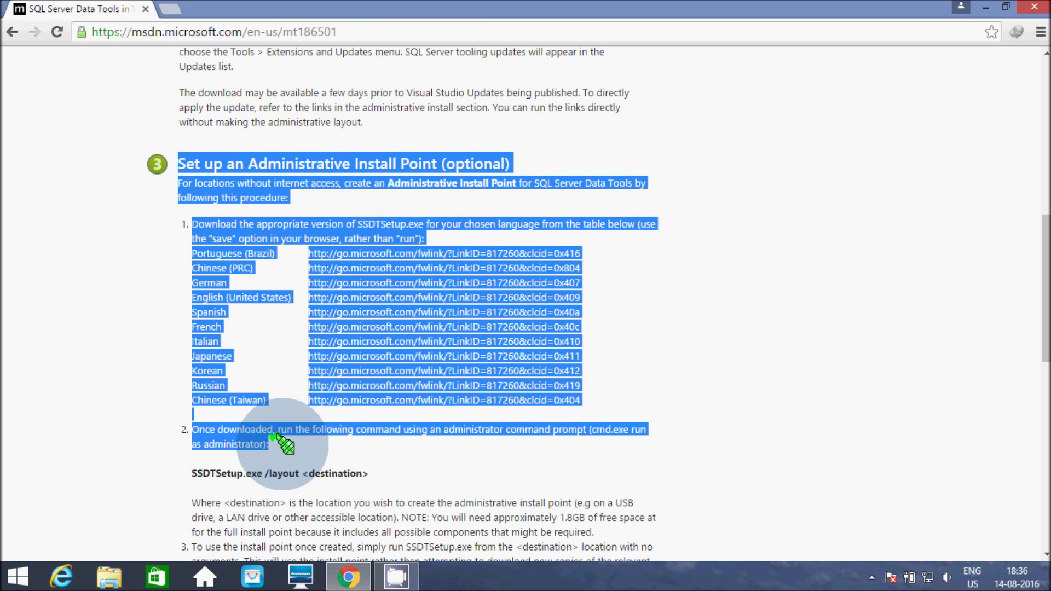
left_click(176, 164)
Start downloading the English (United States) SSDT ISO image through the download manager, dismissing its tip, and pause the transfer.
left_click_drag(1046, 221, 1046, 326)
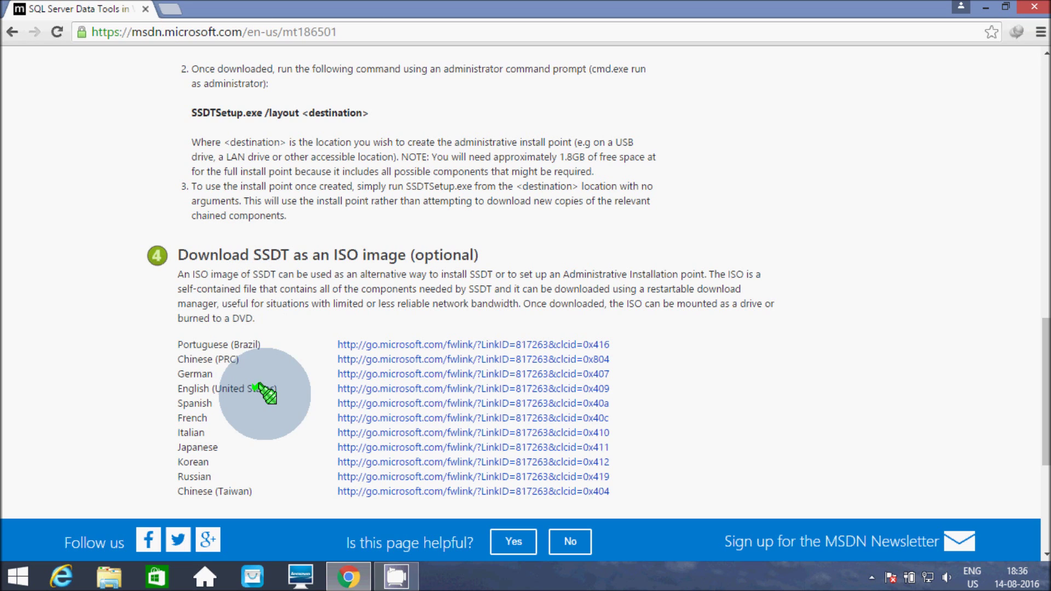
right_click(381, 383)
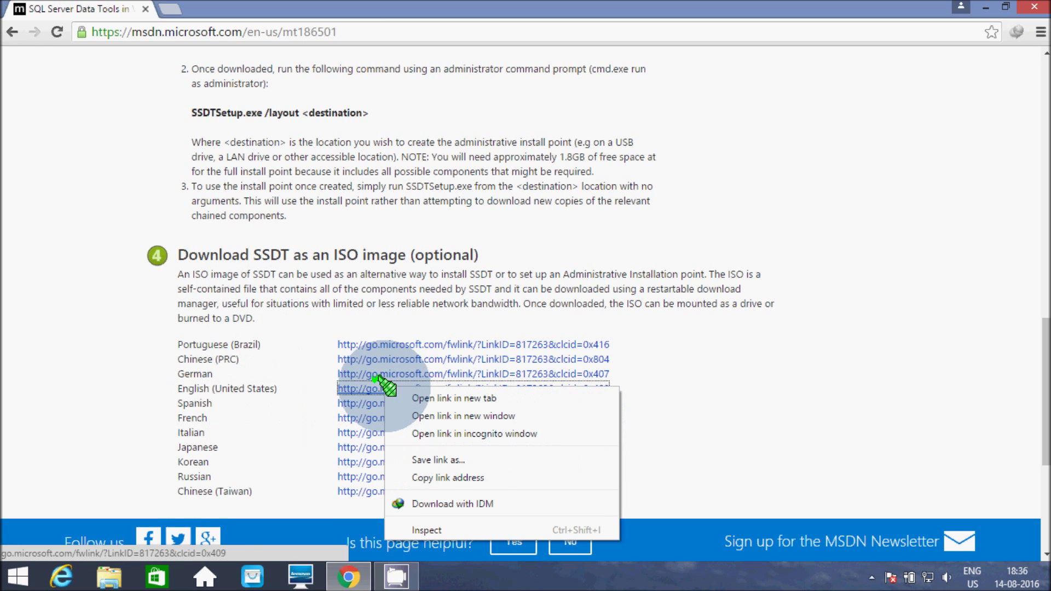
left_click(410, 400)
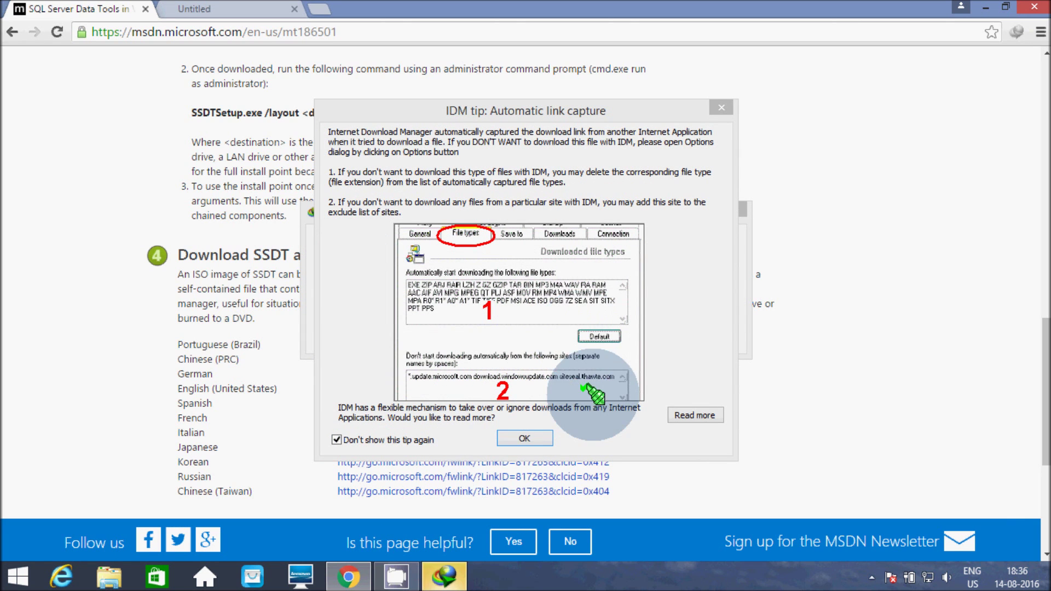
left_click(515, 440)
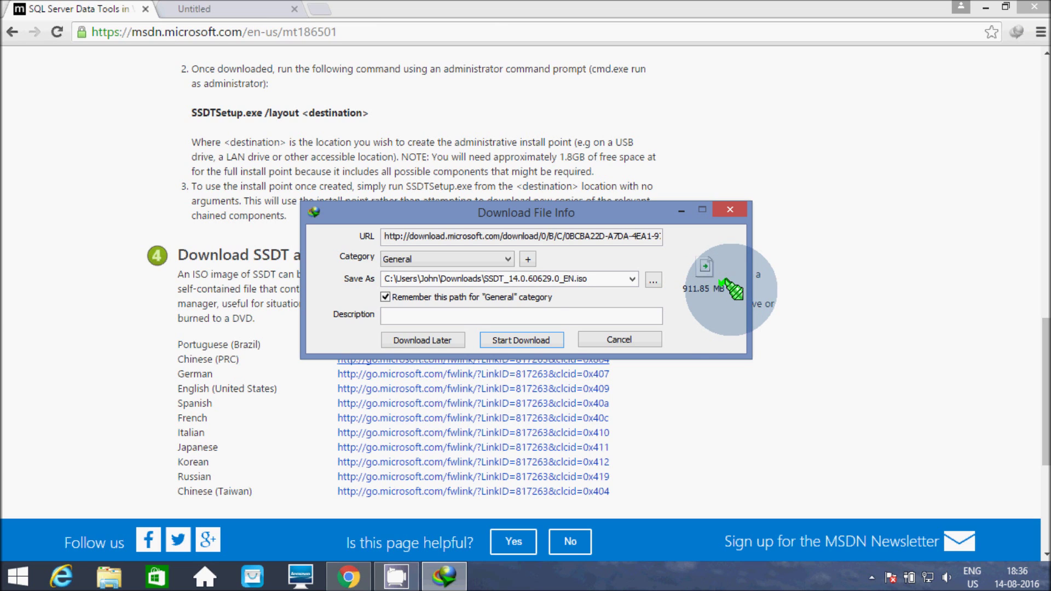
left_click(517, 340)
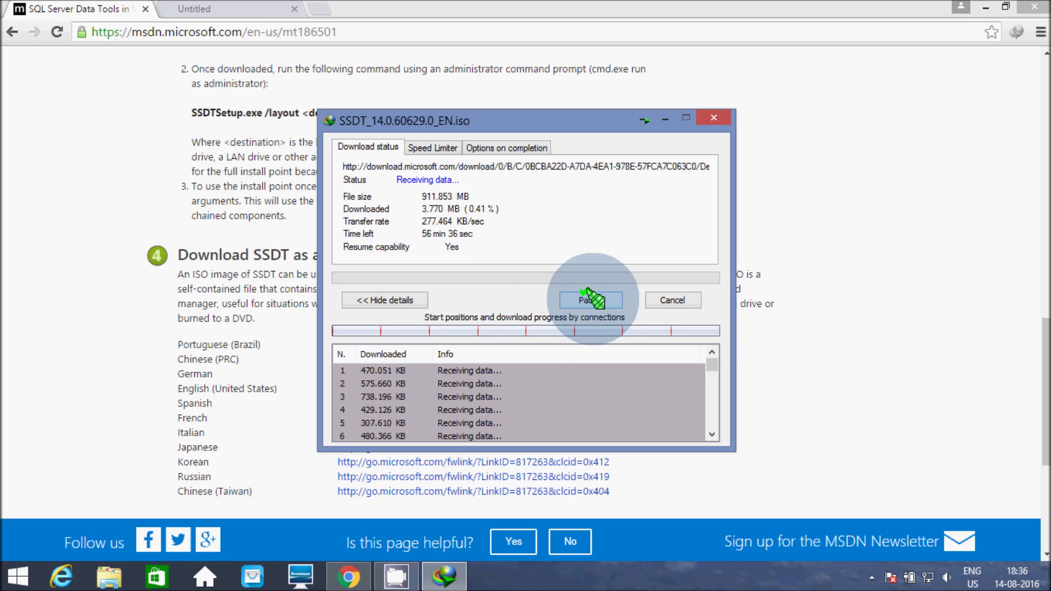
left_click(588, 298)
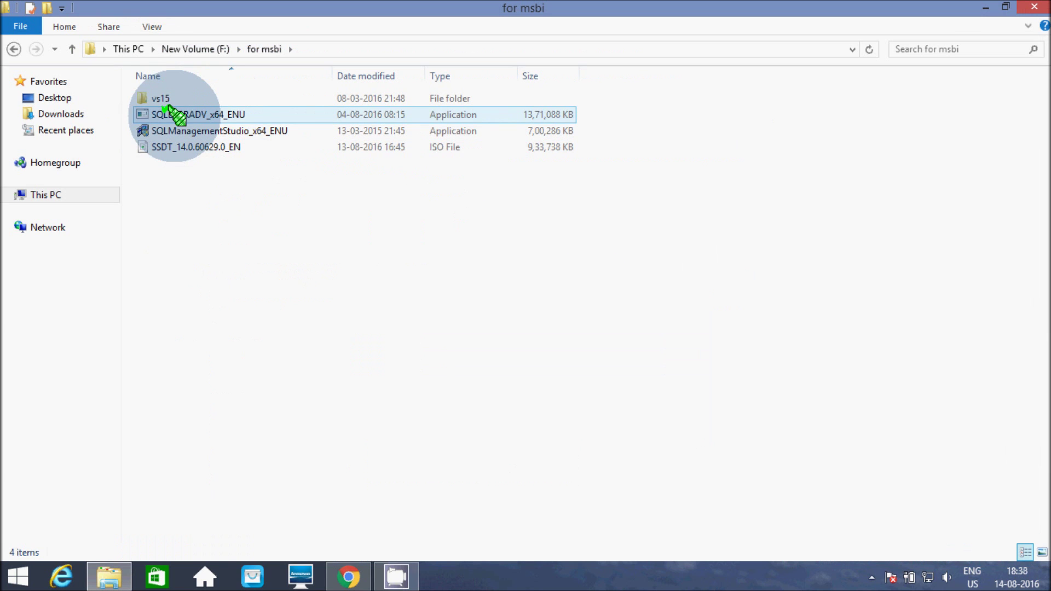
Open the SSDT_14.0.60629.0_EN ISO file from the "for msbi" folder with WinRAR archiver.
left_click(156, 144)
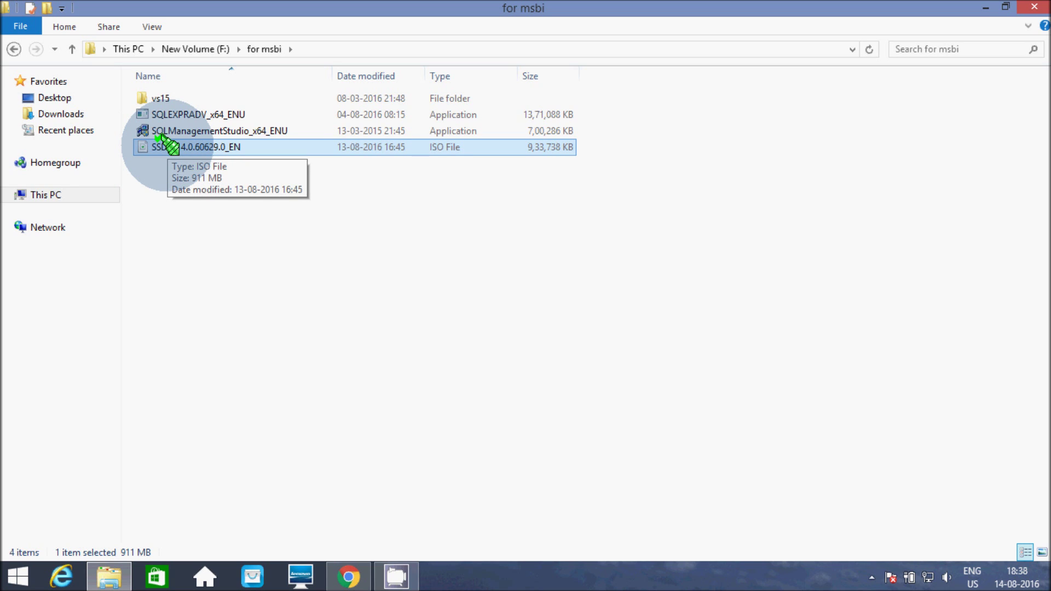
right_click(160, 138)
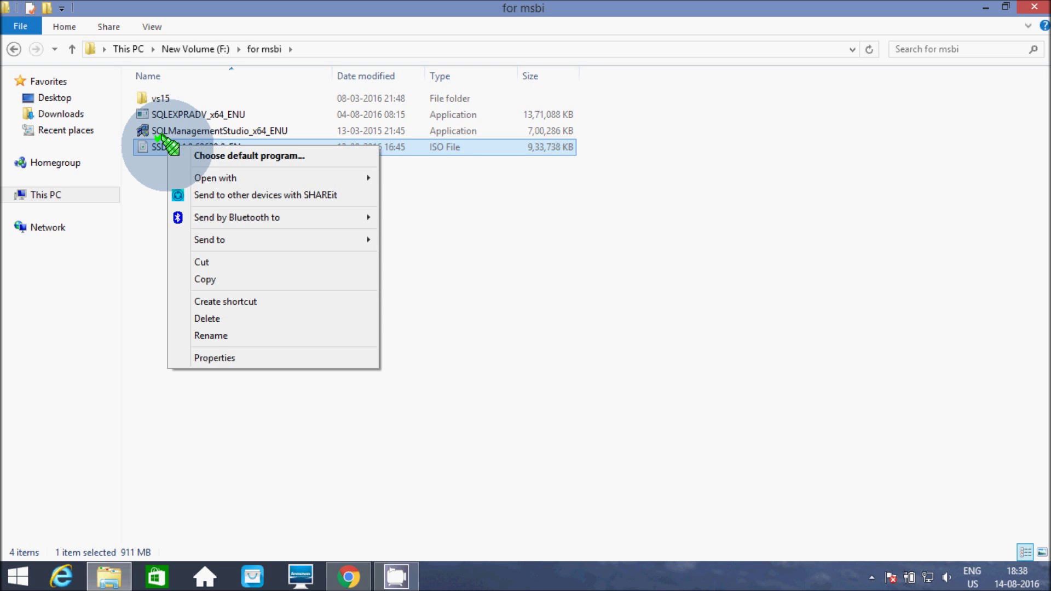
mouse_move(183, 175)
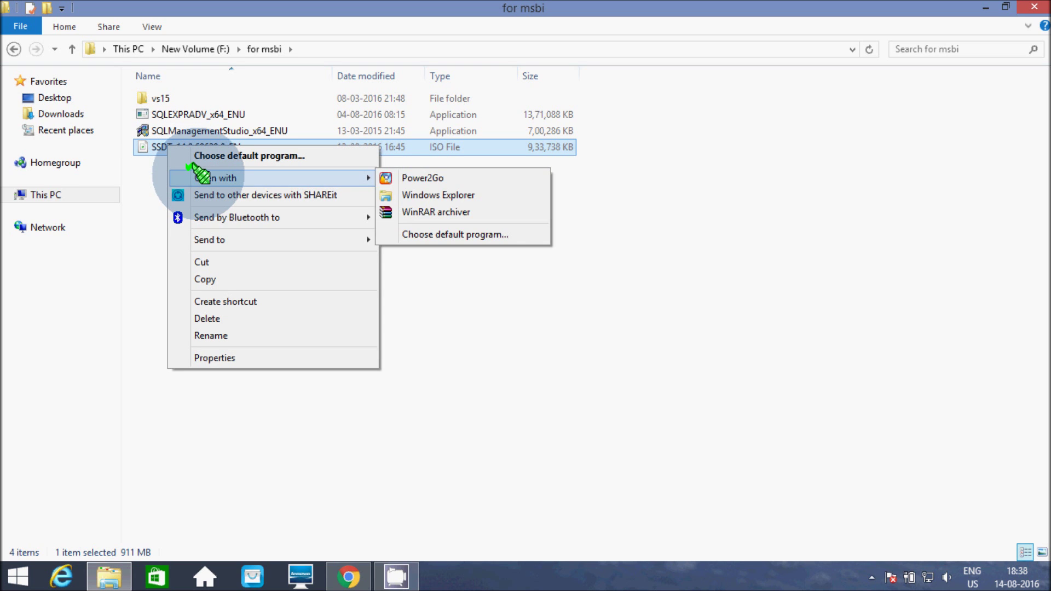
left_click(412, 212)
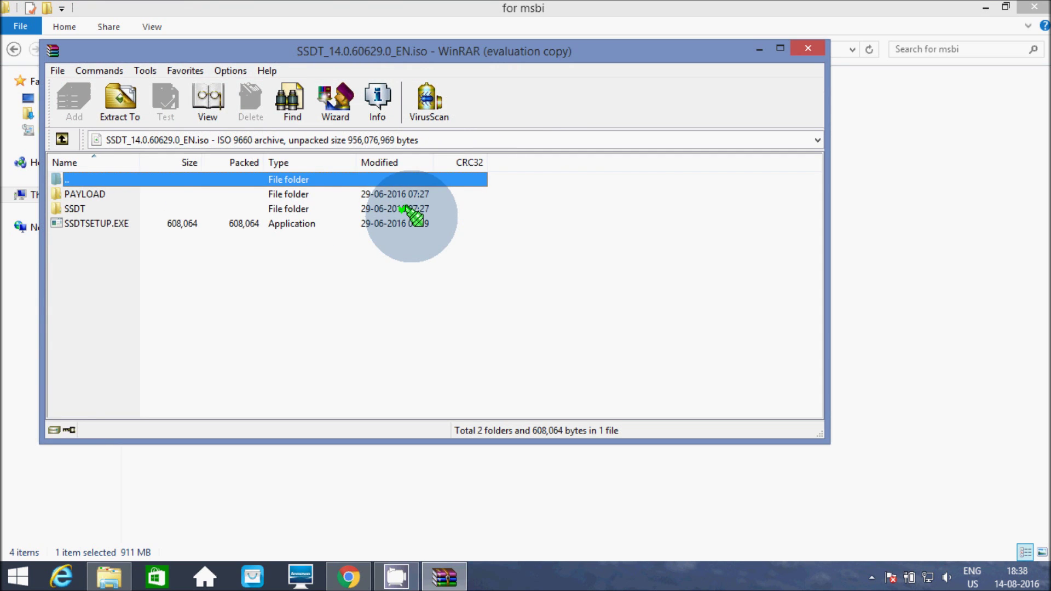
Extract the ISO contents to the destination path F:\for msbi\SSDT.
left_click(121, 98)
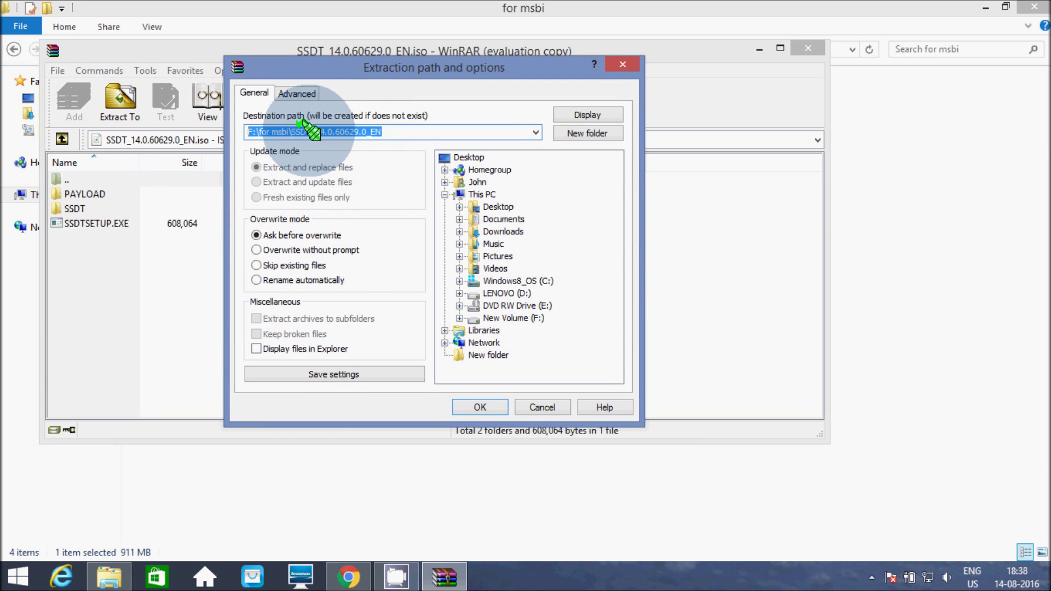
left_click(409, 131)
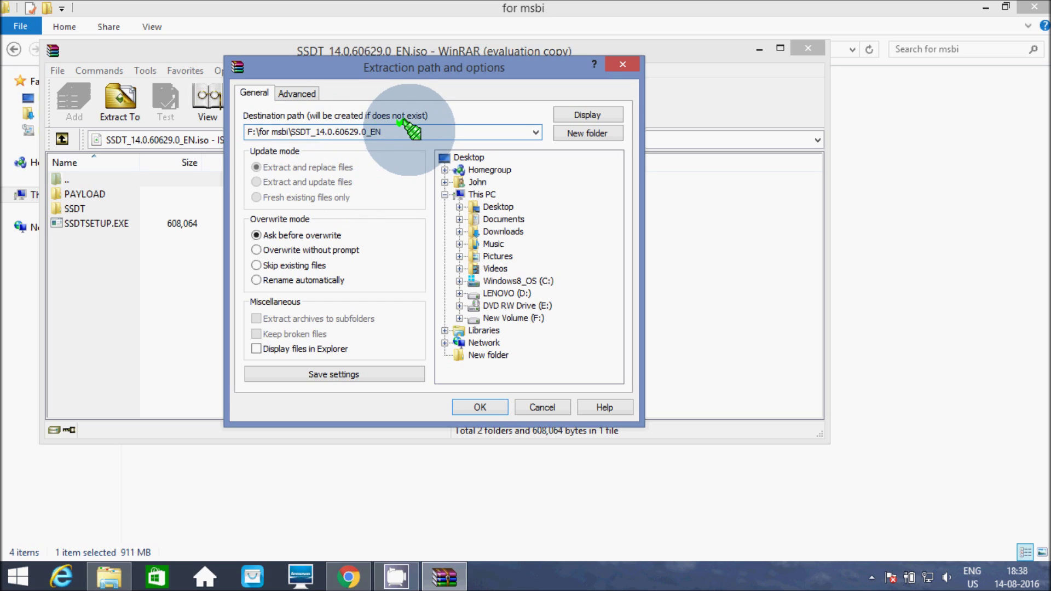
key("BackSpace")
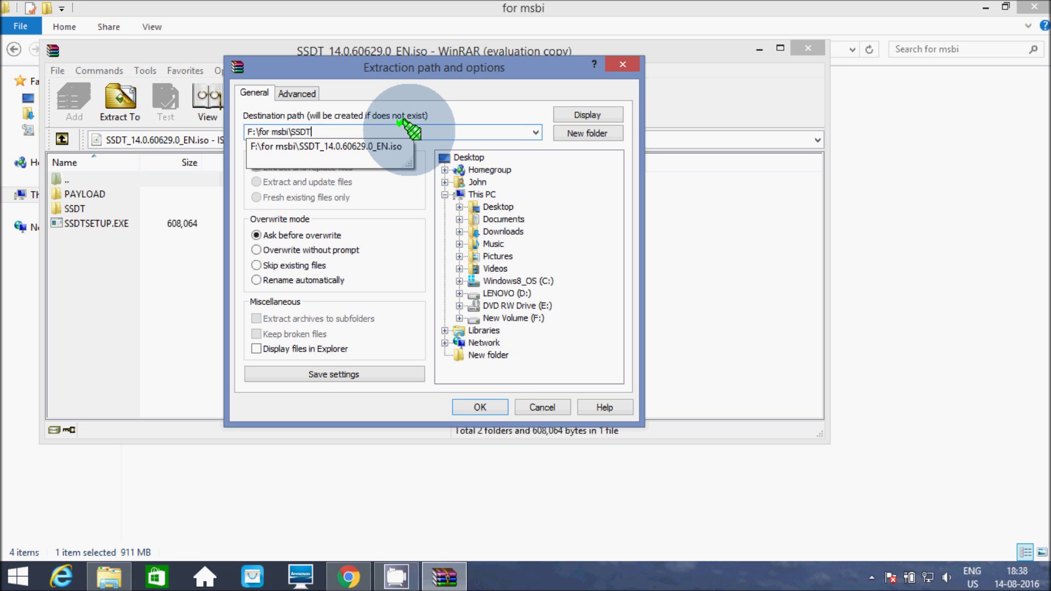
left_click(479, 407)
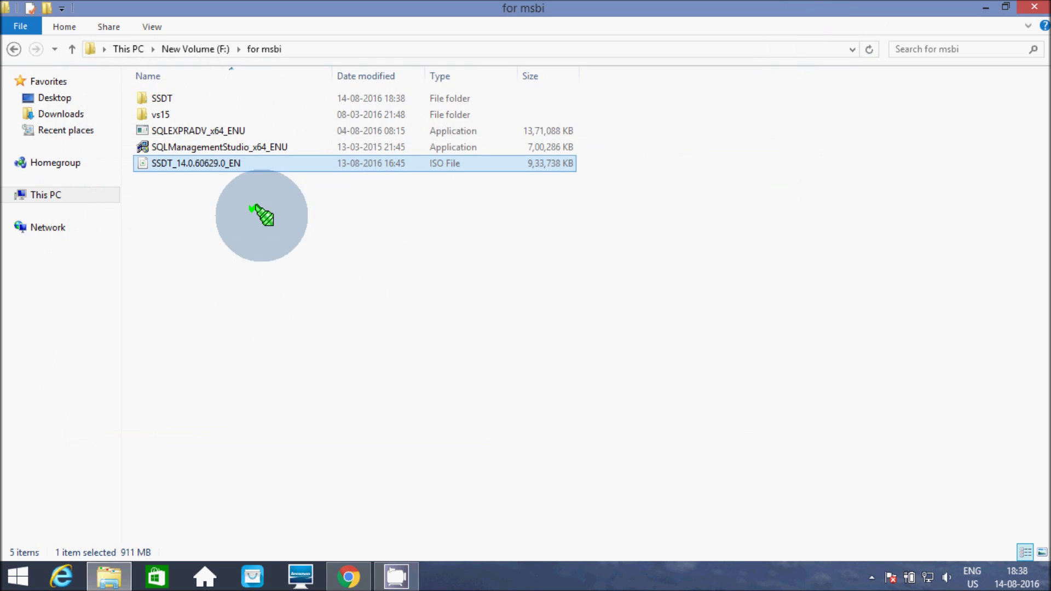
Open the extracted SSDT folder and check the file type in the properties of the SSDTSETUP application.
left_click(263, 211)
double_click(165, 101)
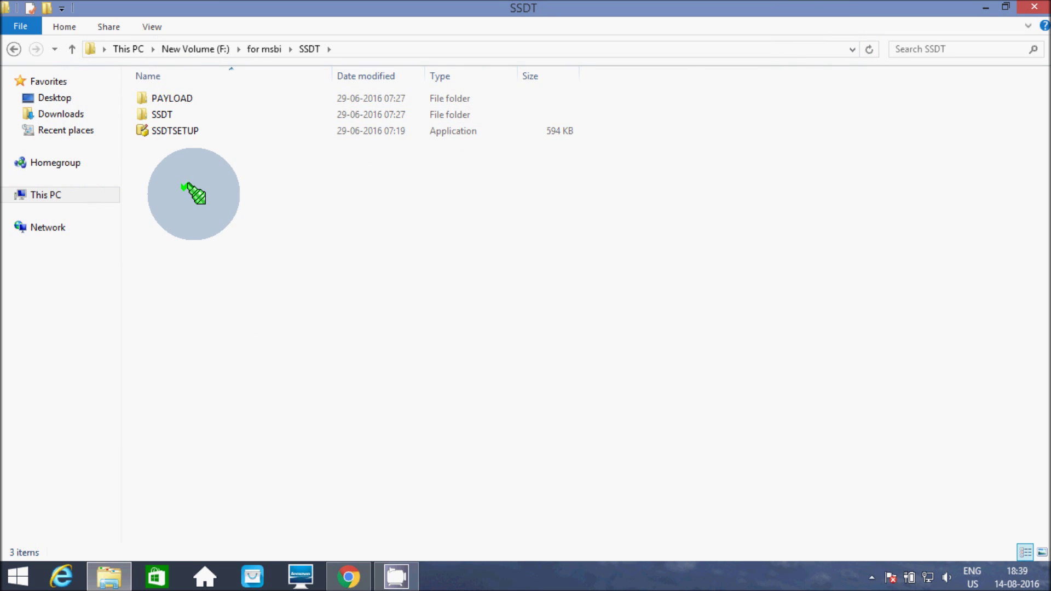
left_click(146, 126)
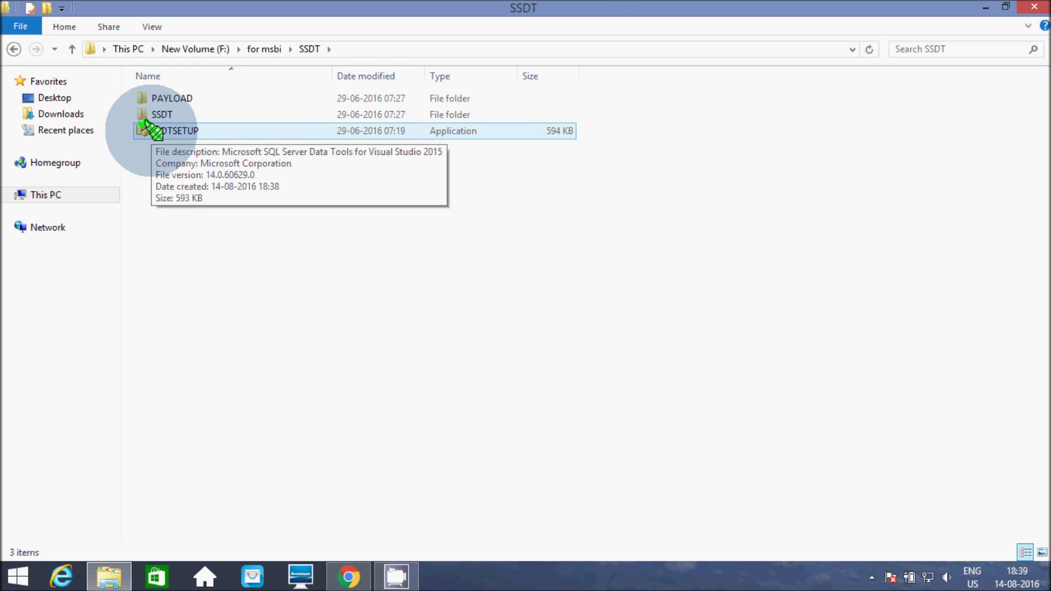
right_click(146, 127)
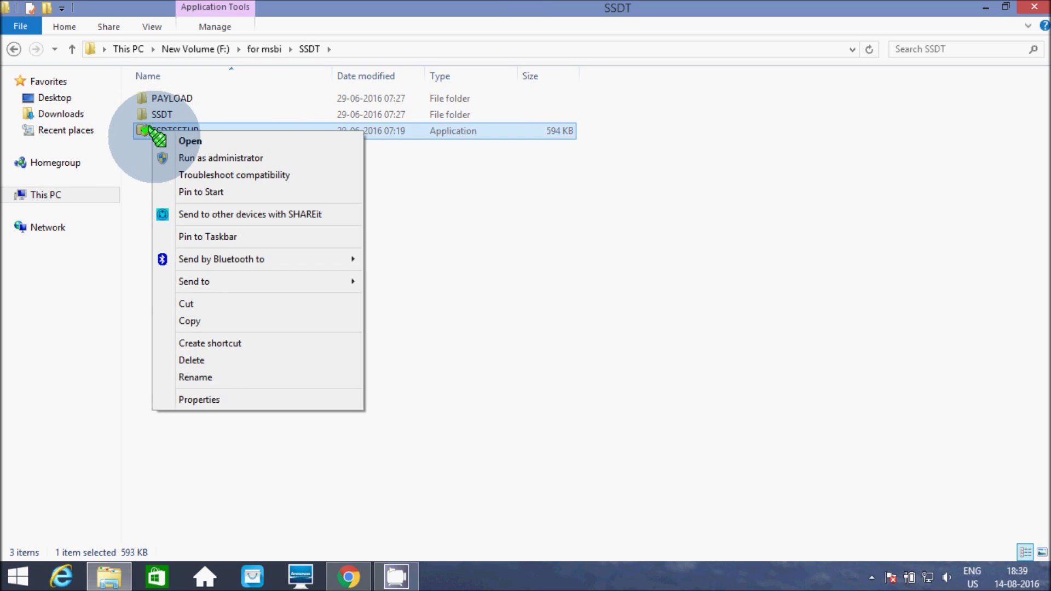
left_click(206, 399)
left_click_drag(301, 233, 253, 232)
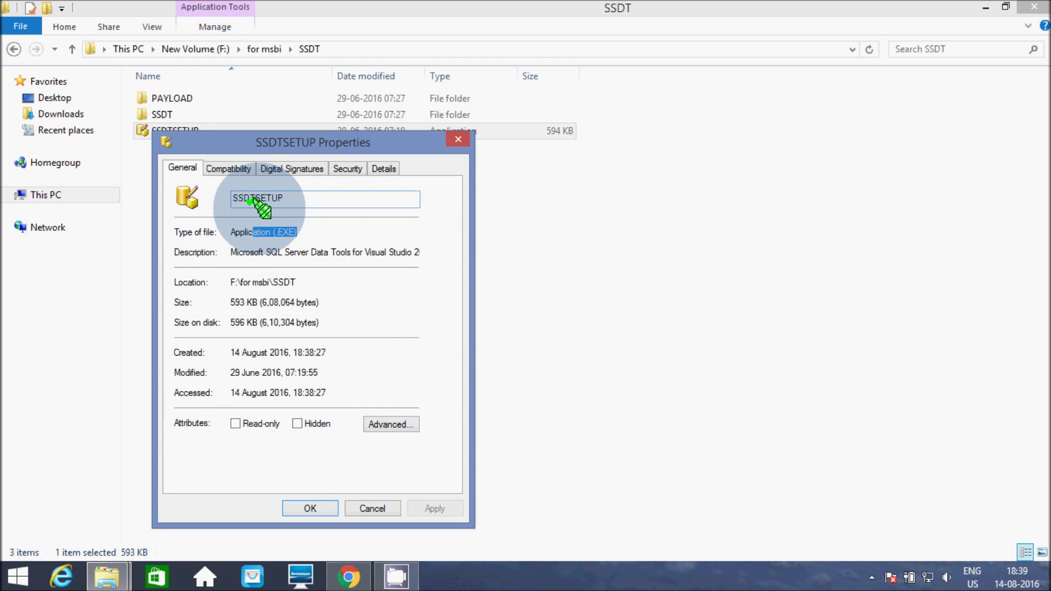
Launch the SSDTSETUP application and exclude SQL Server Reporting Services from the features to install.
left_click(310, 508)
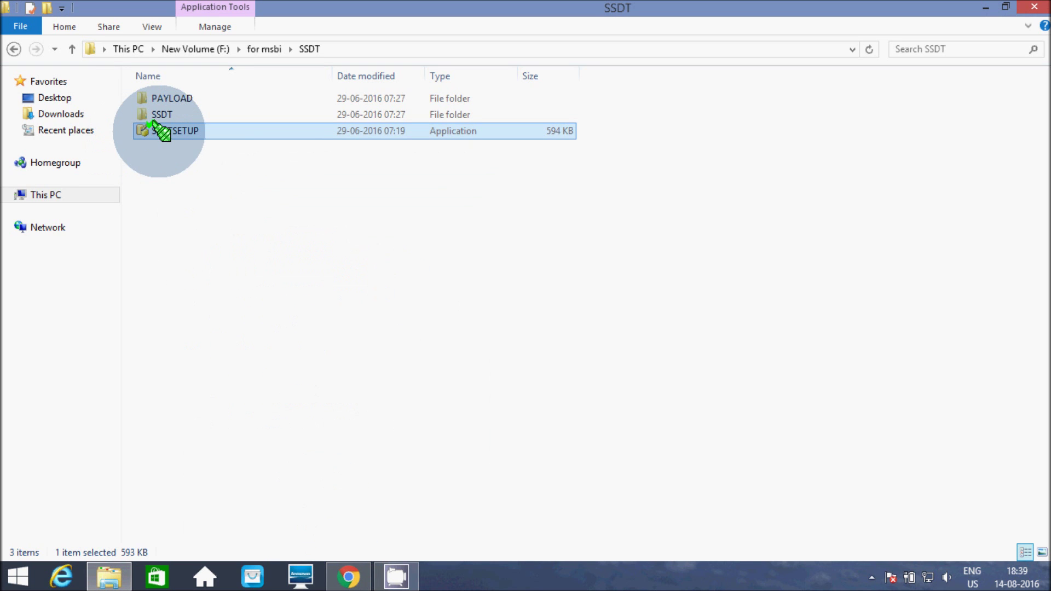
double_click(158, 130)
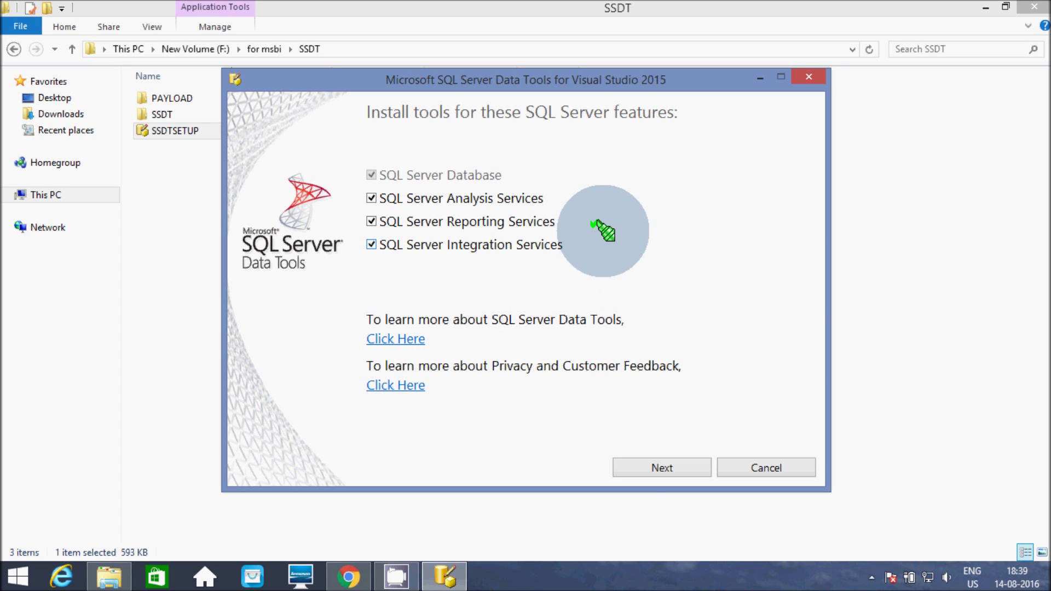
left_click(597, 222)
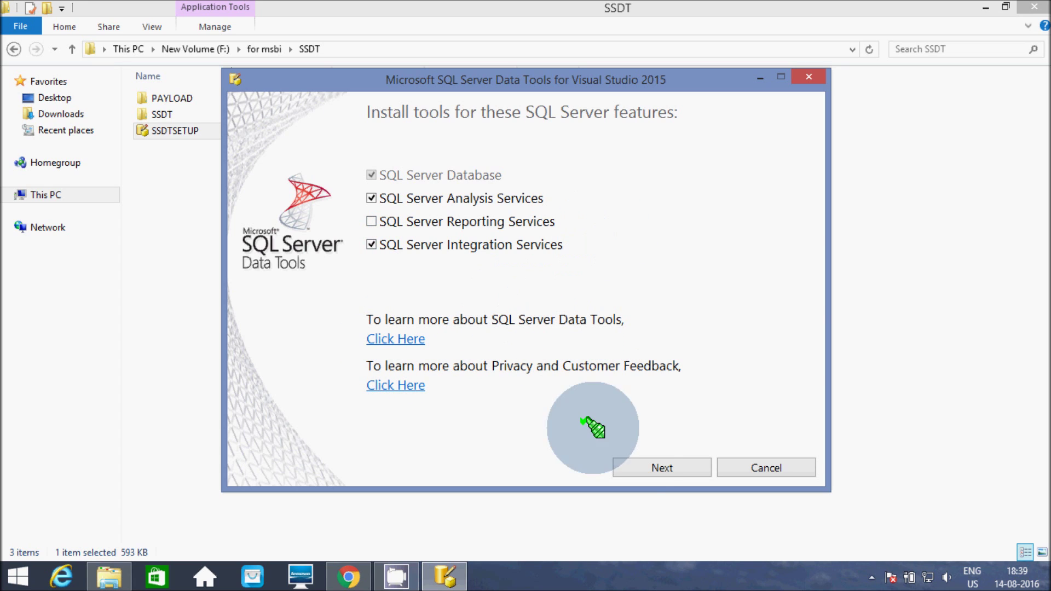
left_click(665, 467)
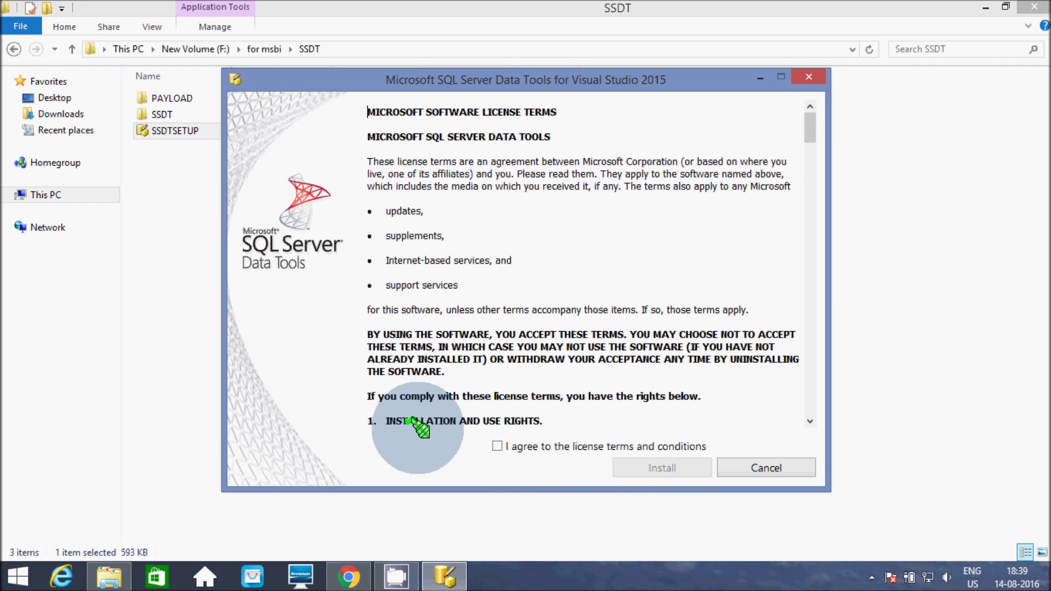
Agree to the license terms and start installing SQL Server Data Tools.
left_click(496, 446)
left_click(634, 466)
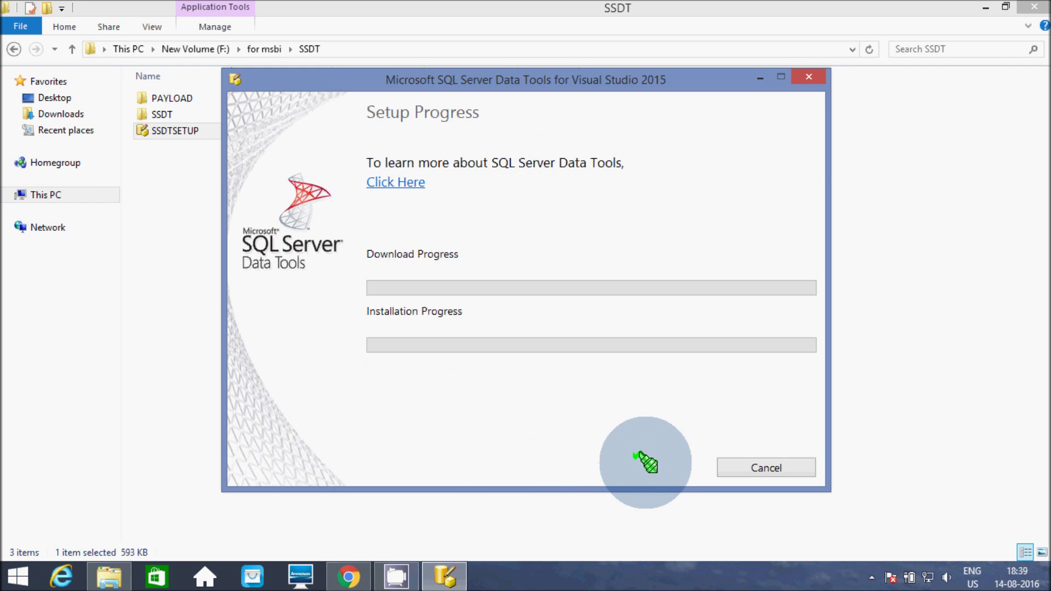
left_click(556, 317)
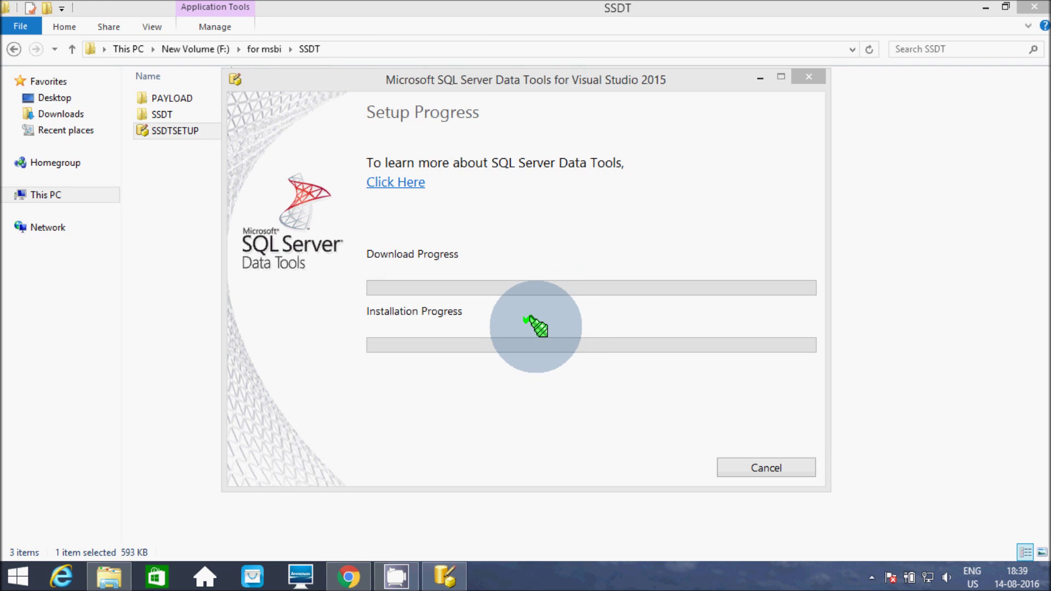
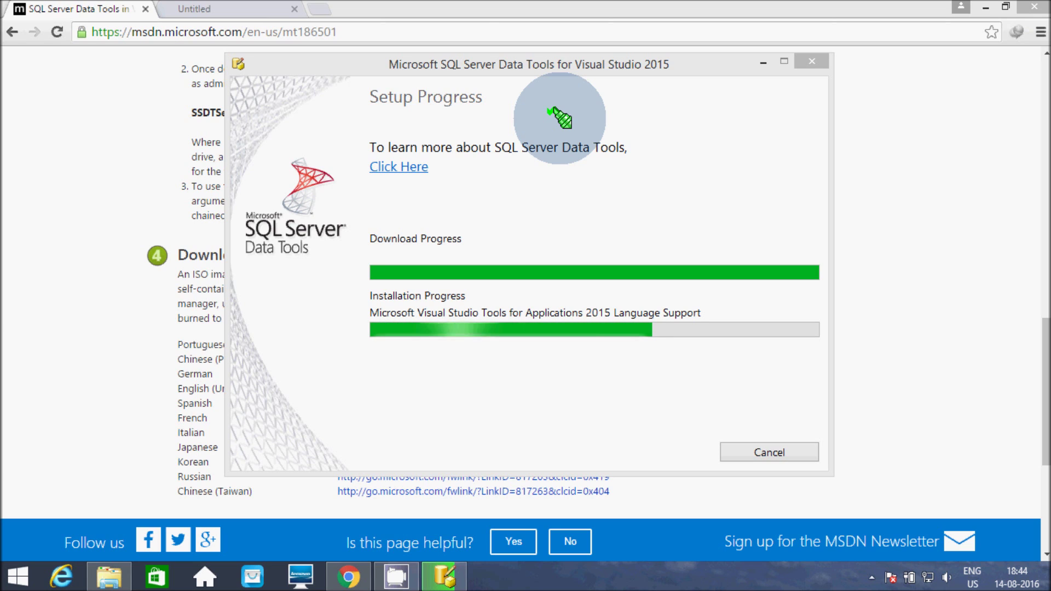
left_click(693, 97)
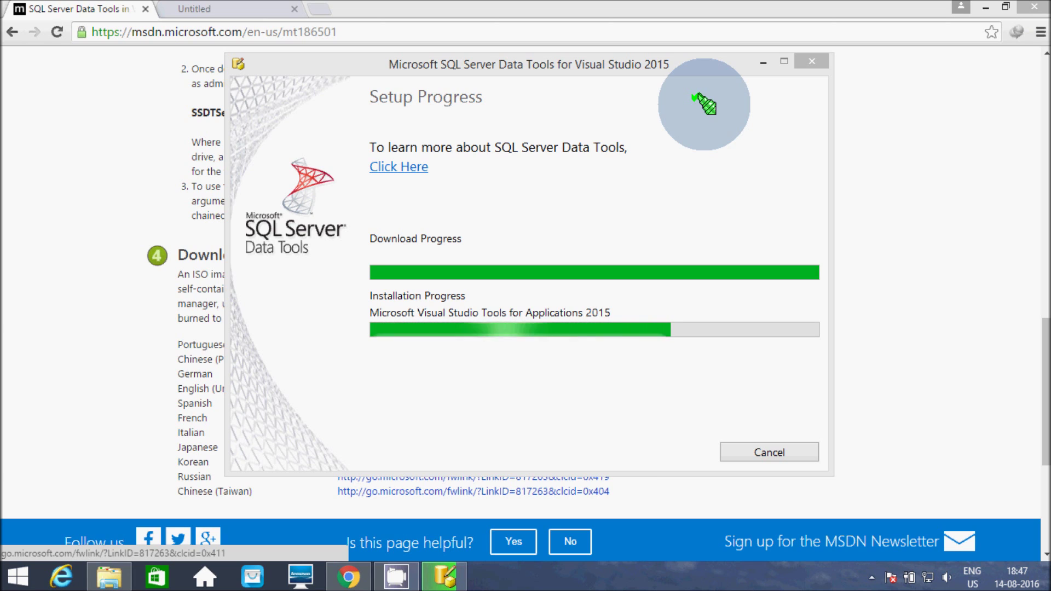
left_click(705, 104)
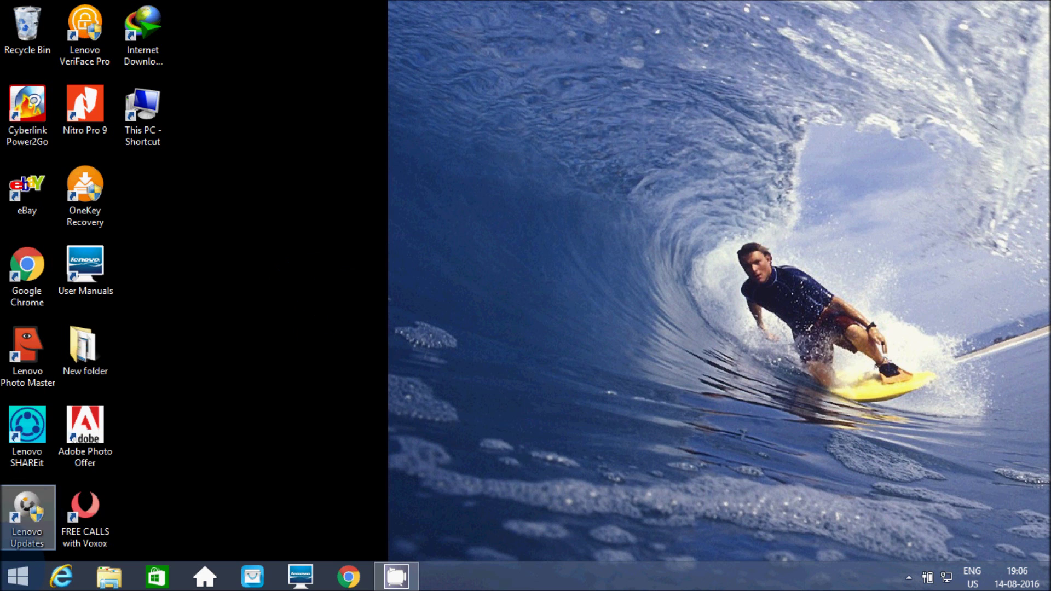
Search the computer for "sql server" and launch SQL Server Data Tools 2015.
left_click(18, 576)
left_click(1002, 61)
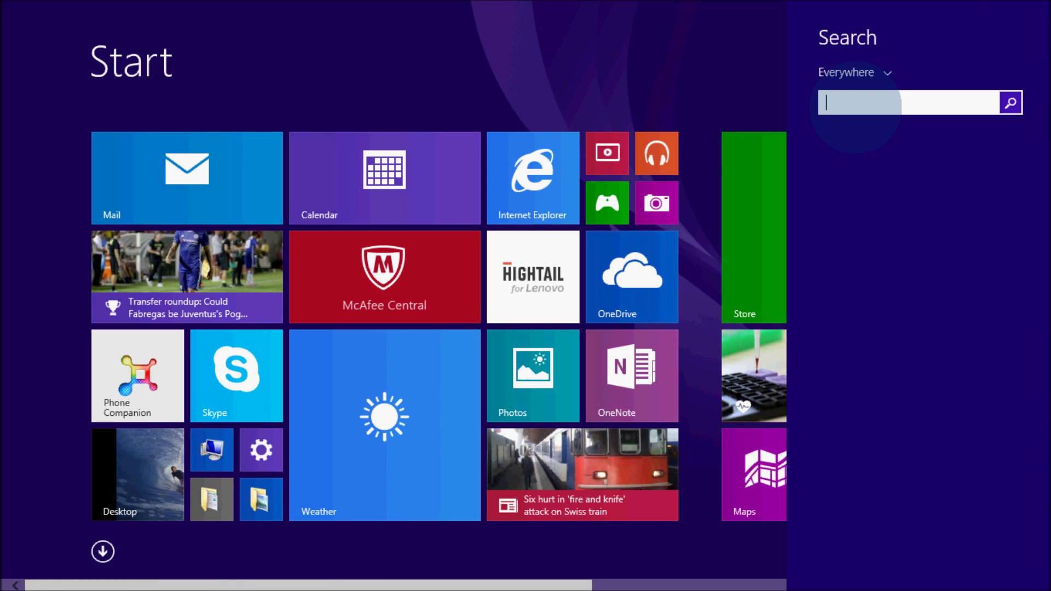
type("sql")
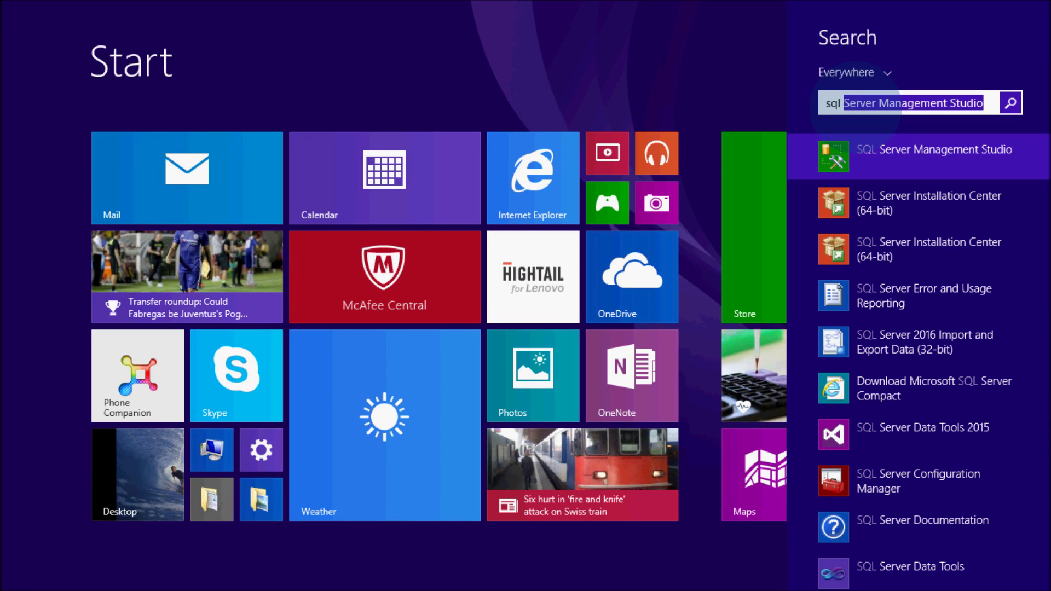
type(" server")
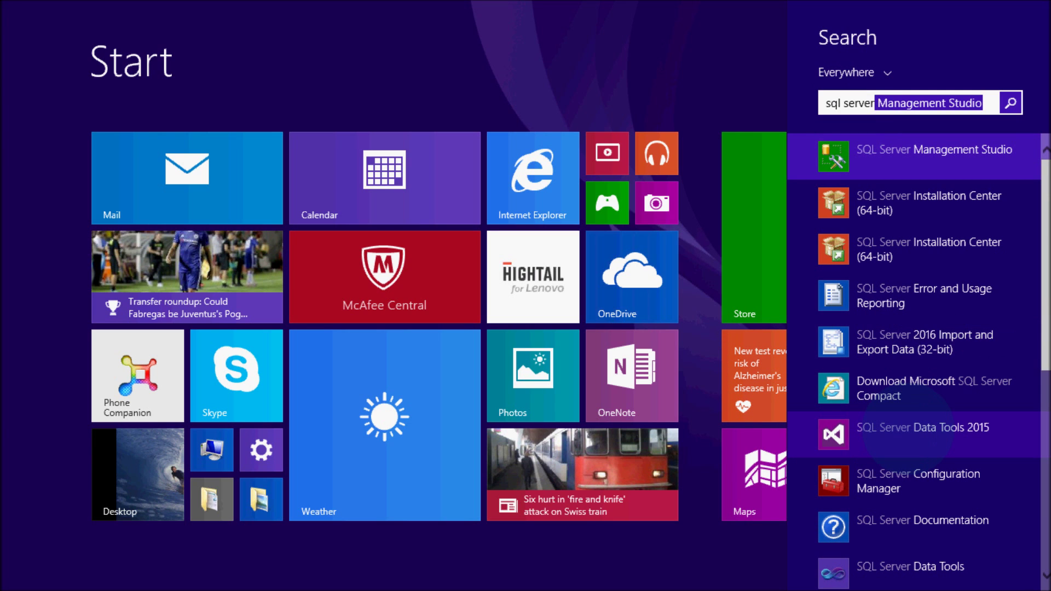
left_click(903, 433)
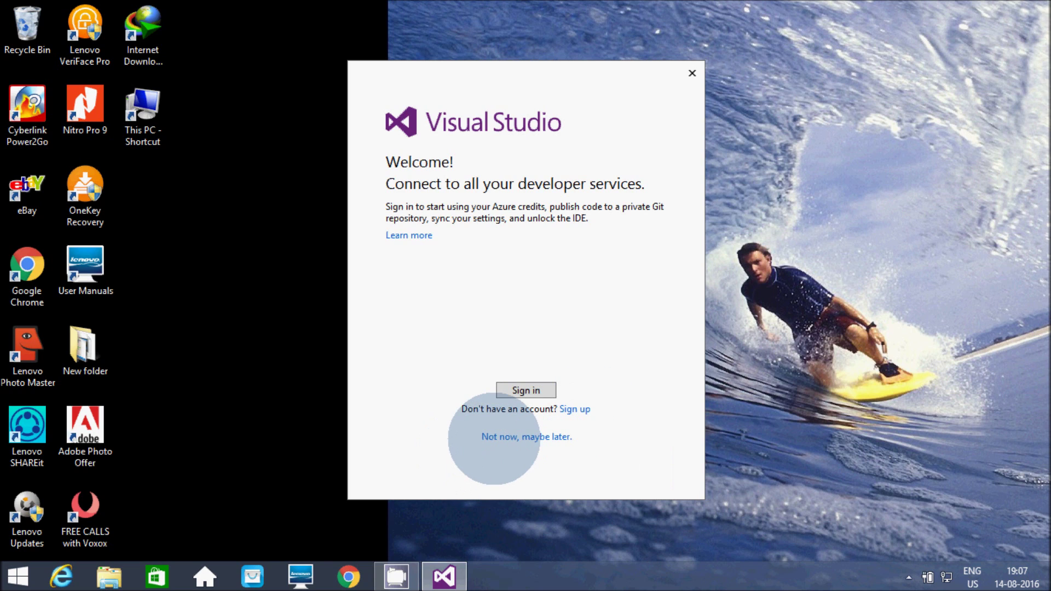
Skip the sign-in and start Visual Studio with General development settings and the Light color theme.
left_click(493, 437)
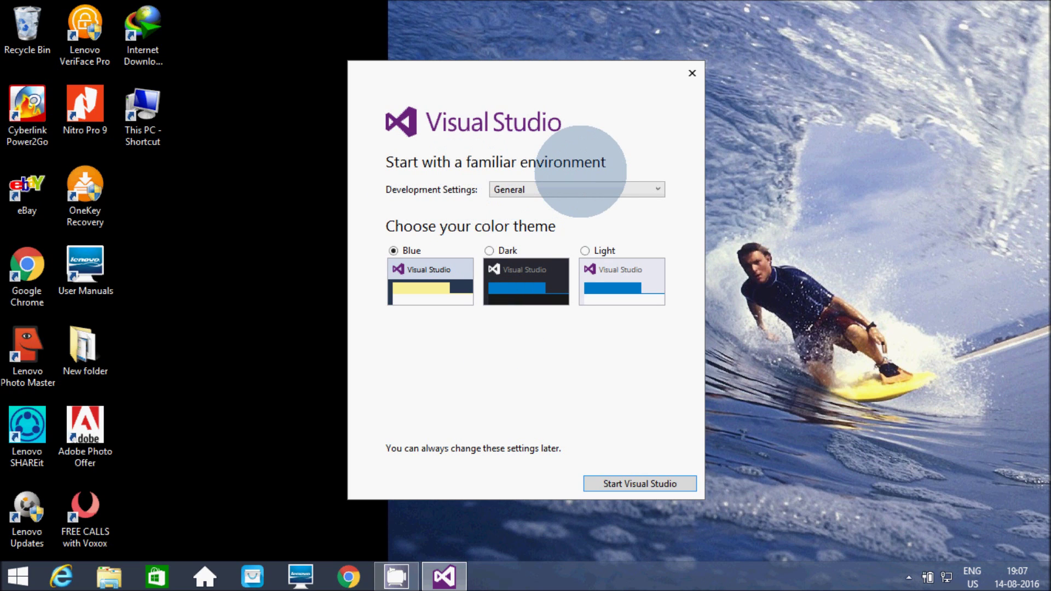
left_click(581, 189)
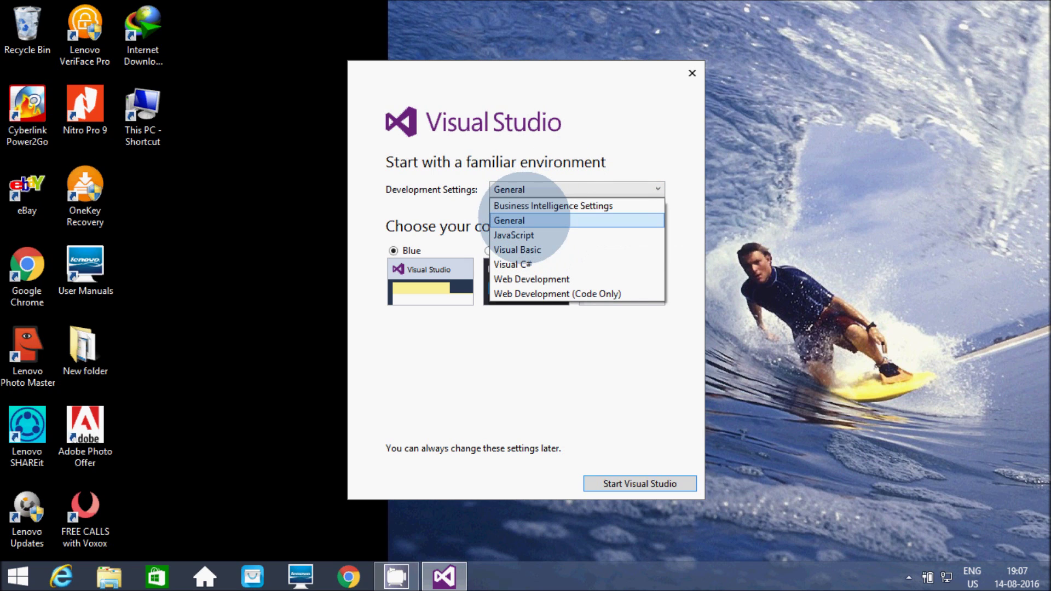
left_click(539, 220)
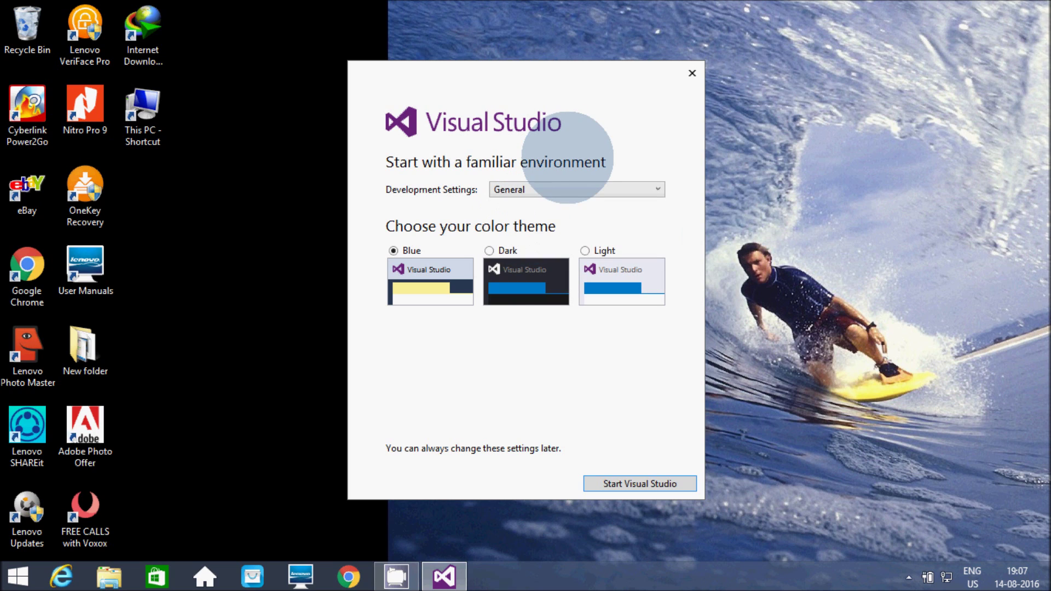
left_click(585, 251)
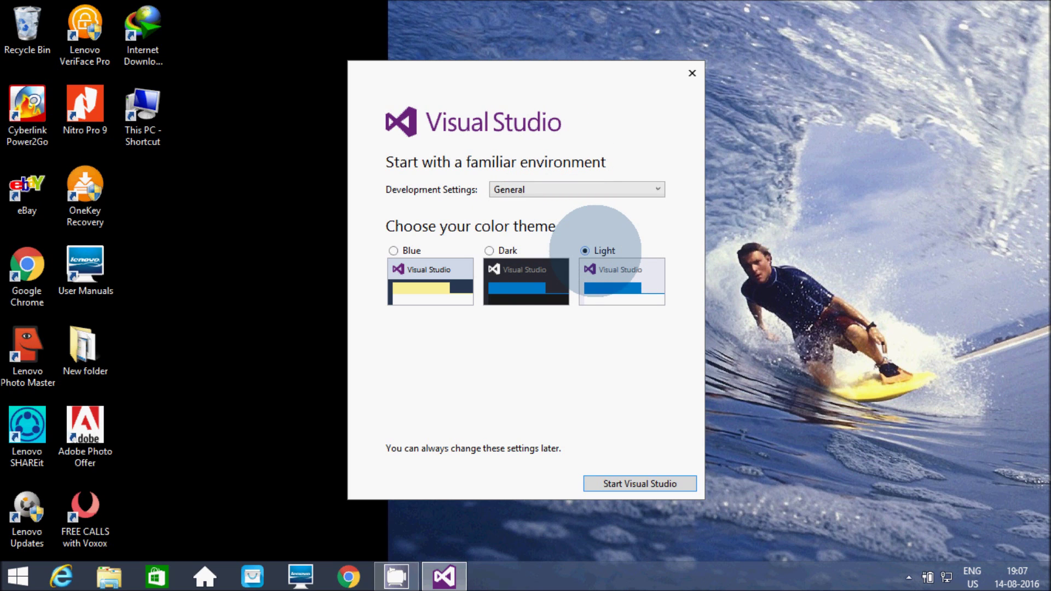
left_click(619, 478)
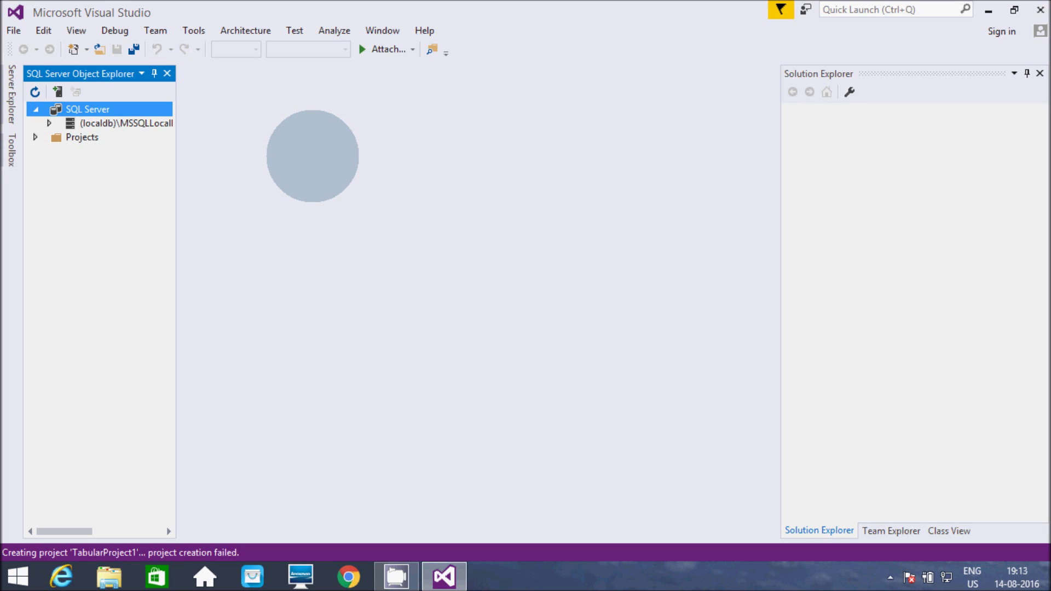
Start creating a new project and examine the Business Intelligence templates for Analysis Services and Integration Services.
left_click(15, 31)
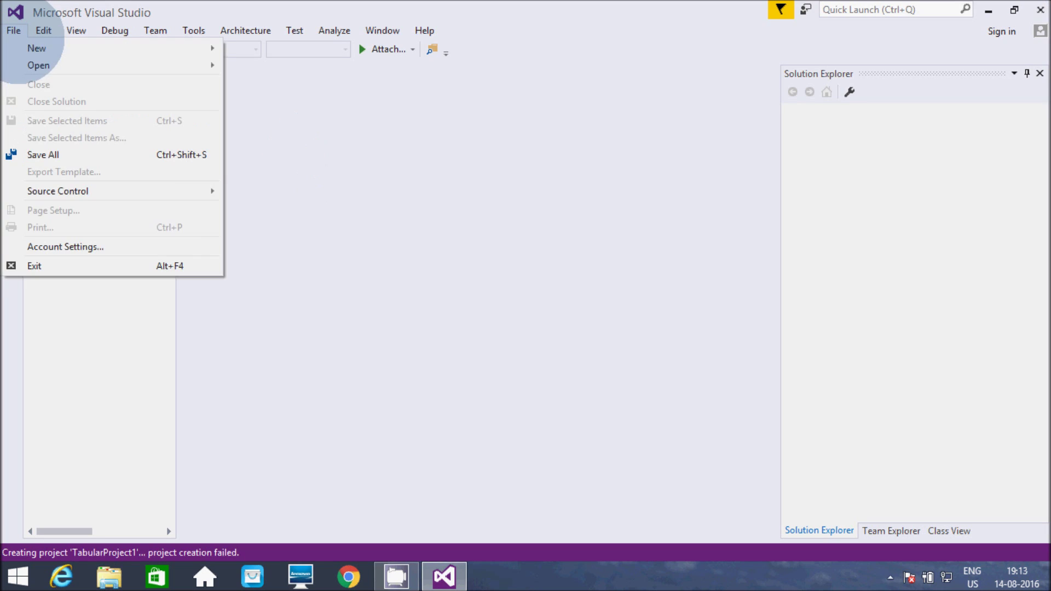
mouse_move(33, 48)
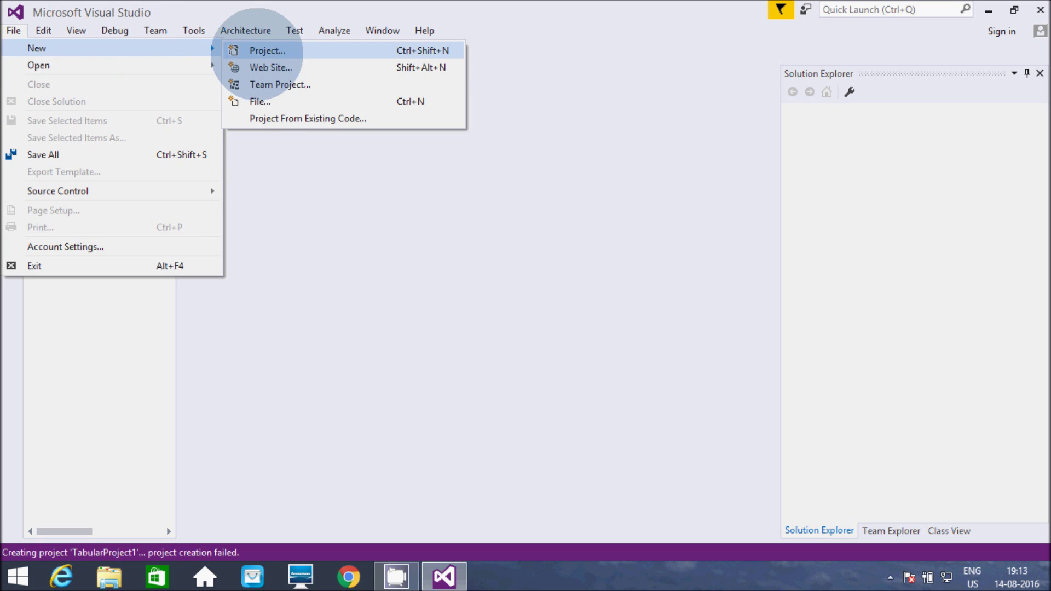
left_click(257, 52)
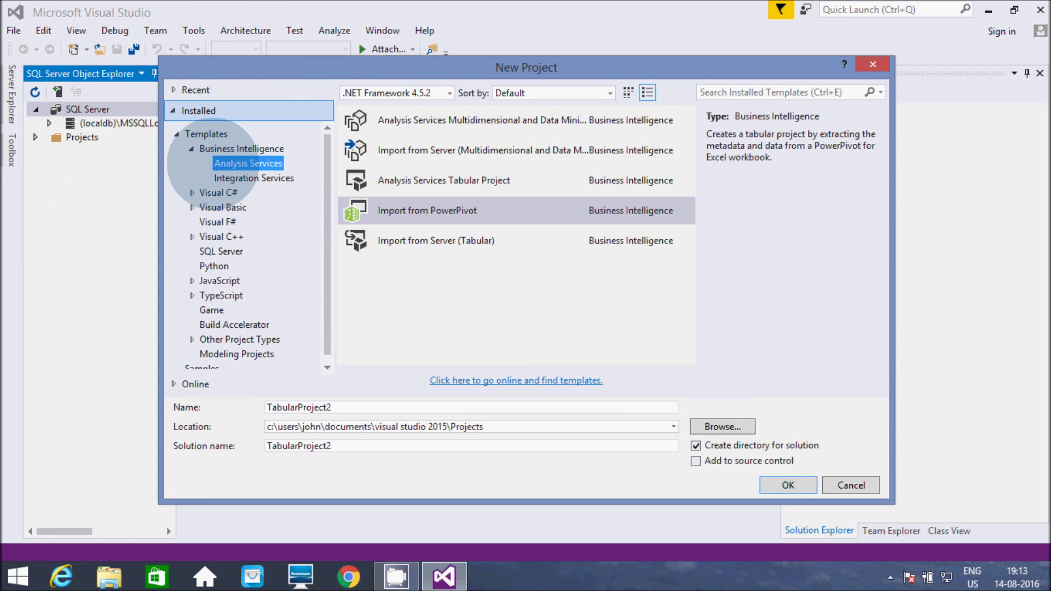
left_click(242, 149)
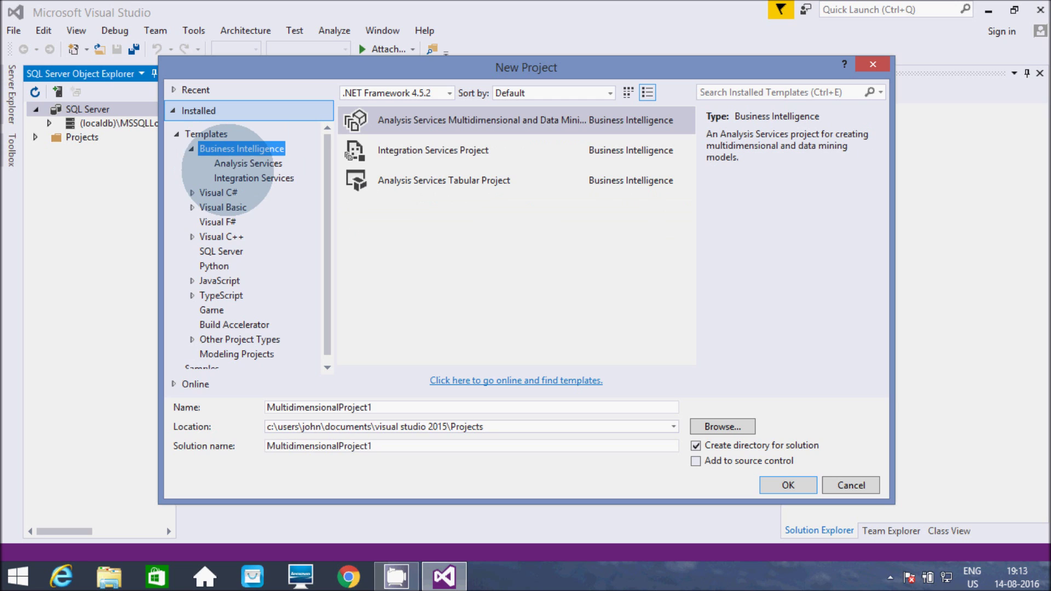
left_click(244, 163)
left_click(252, 178)
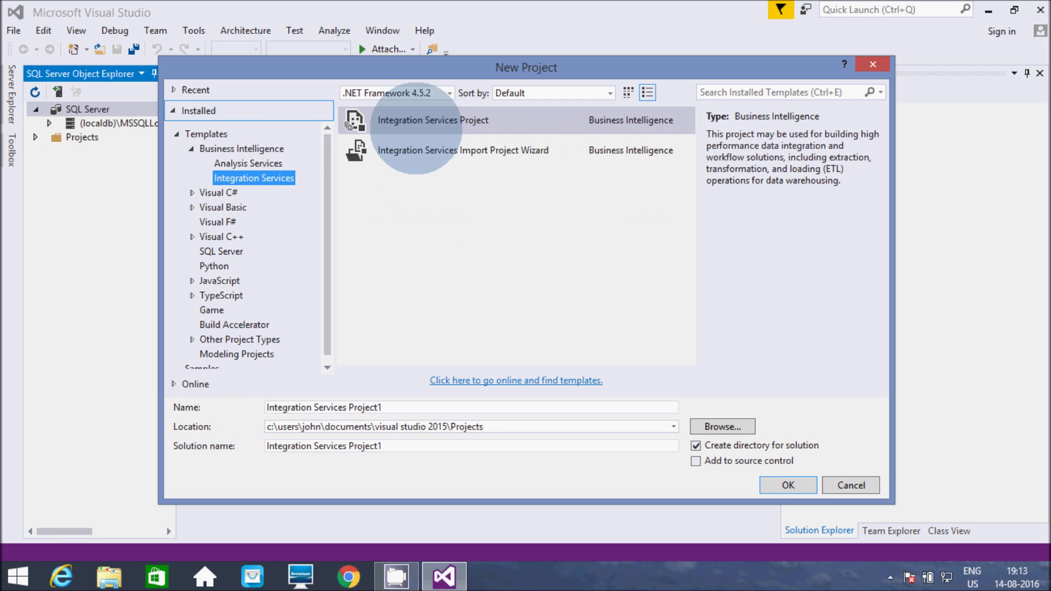
left_click(258, 149)
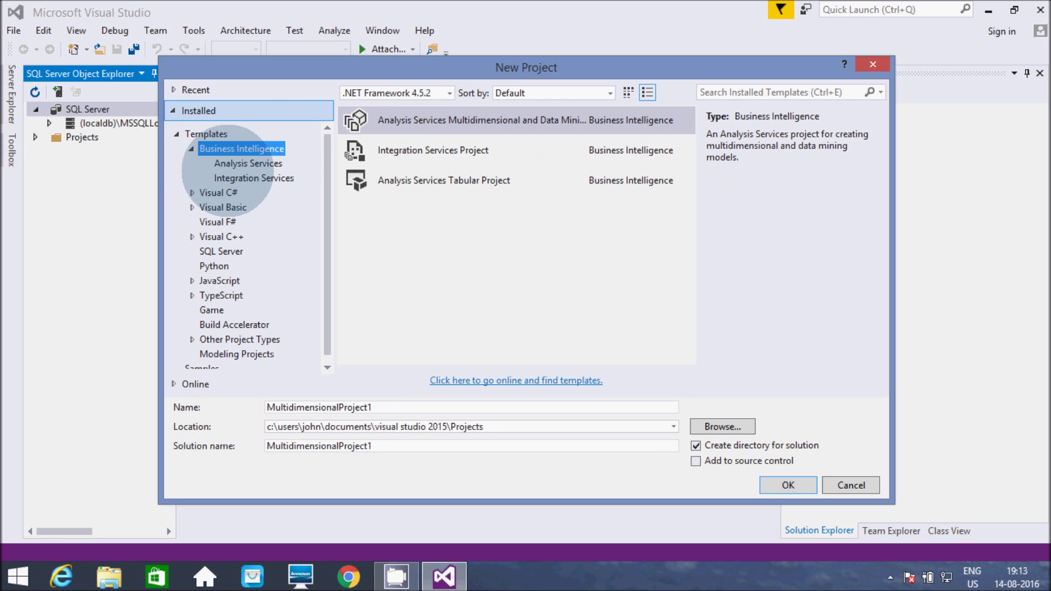
left_click(243, 164)
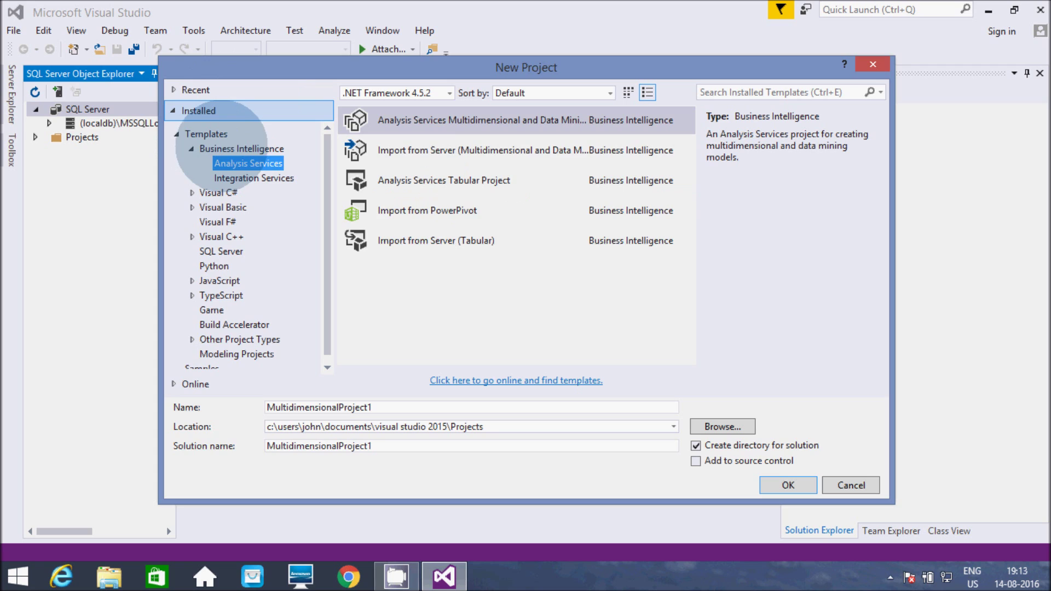
left_click(226, 148)
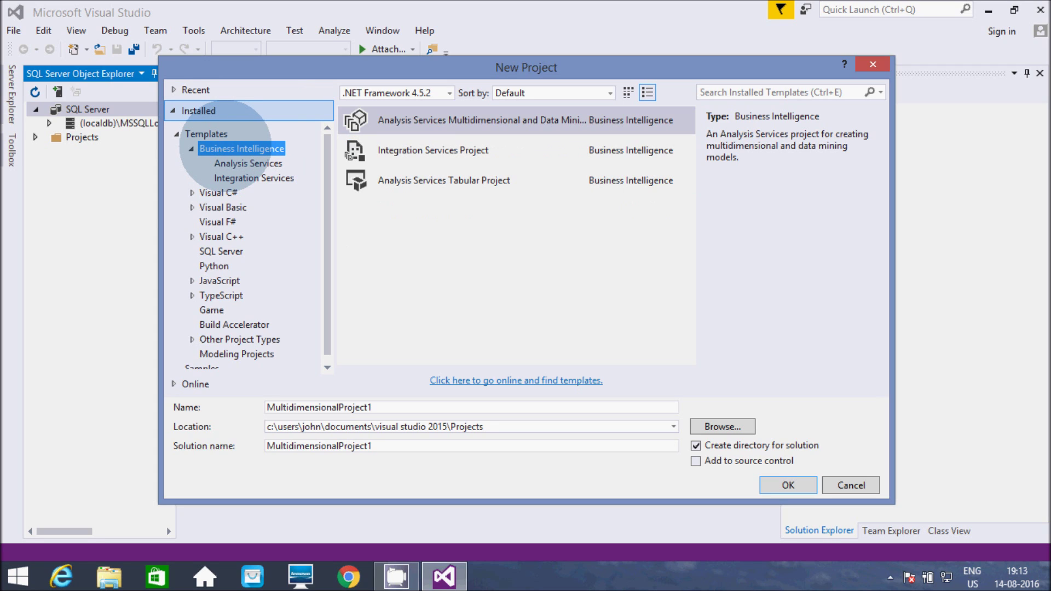